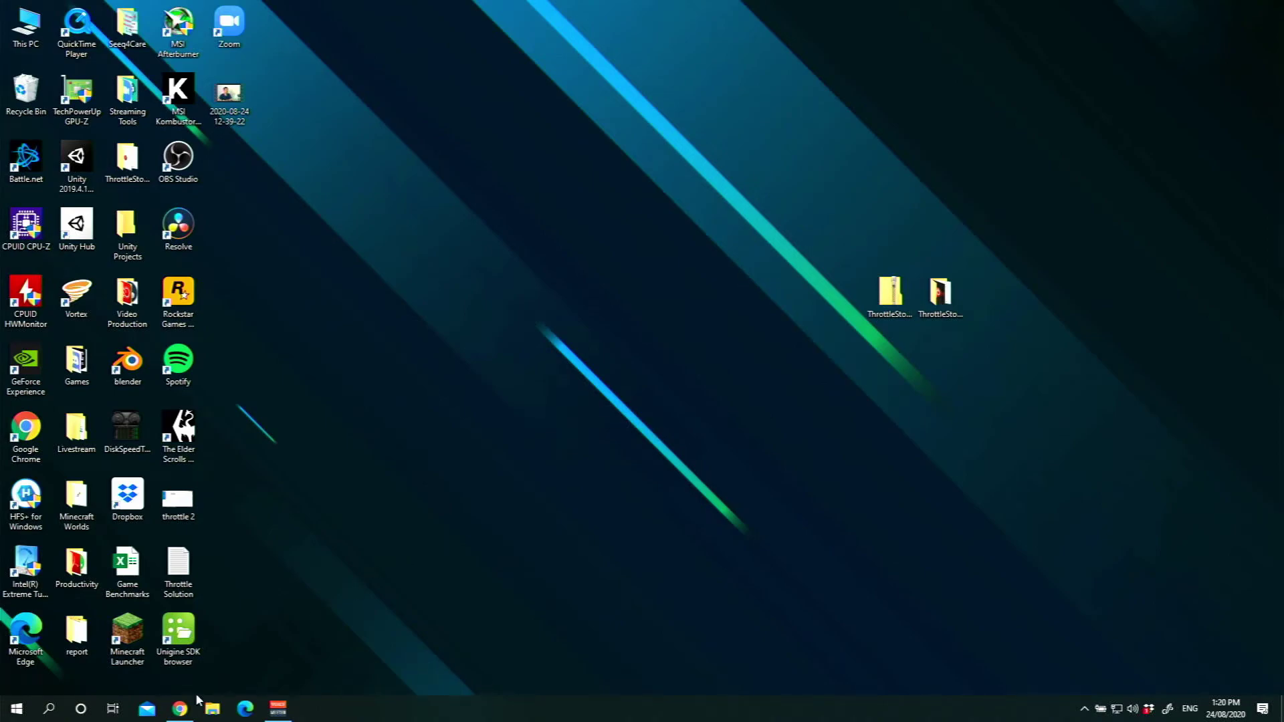
# View the OBS Studio home page in Chrome, then minimise the browser.
pyautogui.click(180, 708)
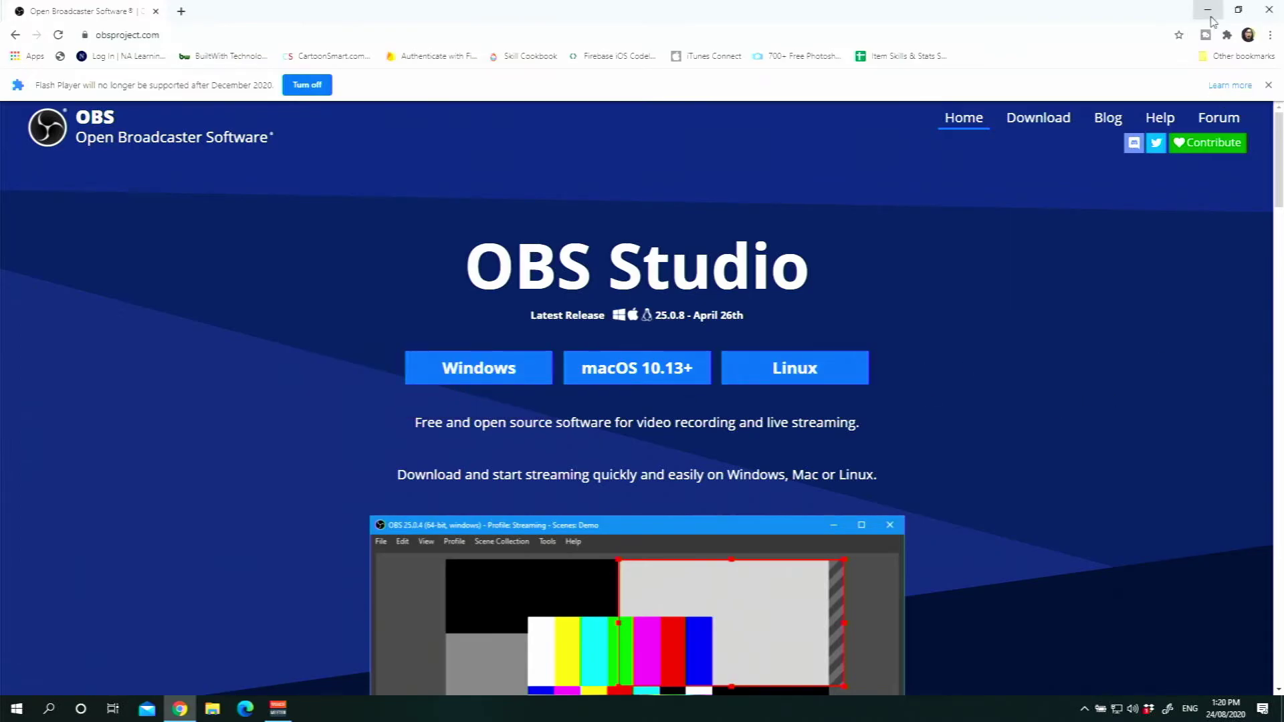
pyautogui.click(1269, 10)
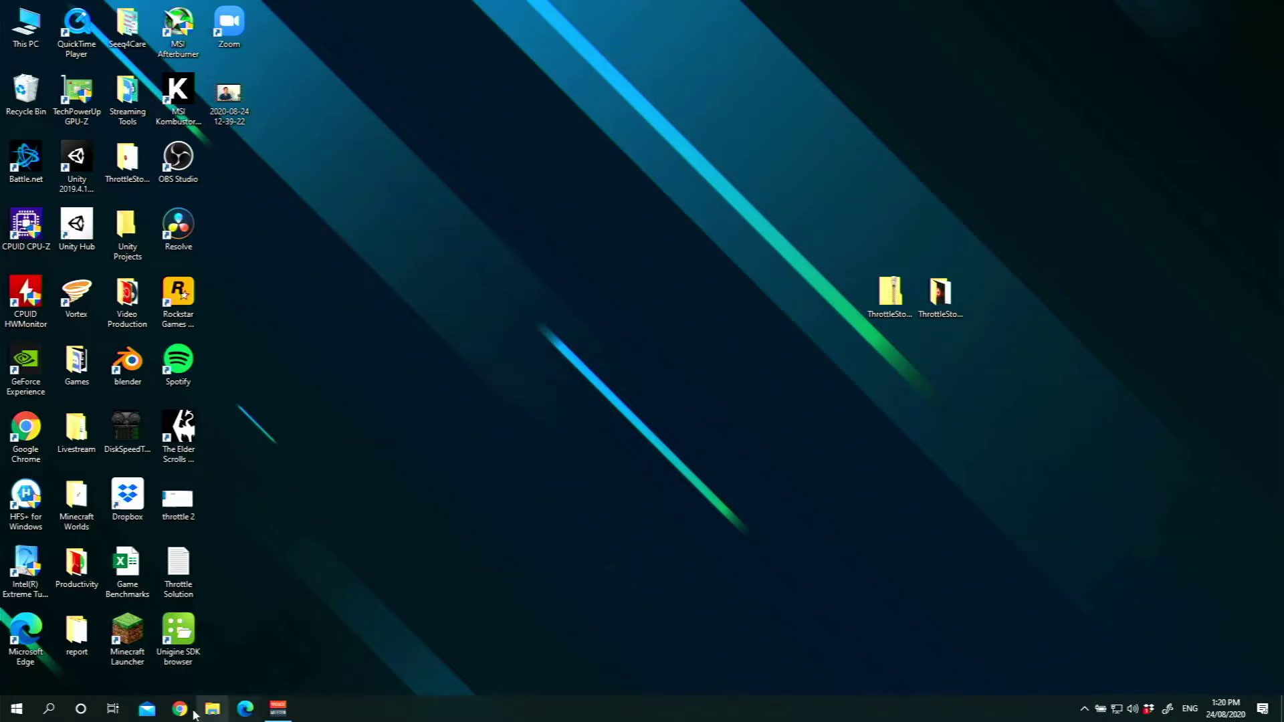
# Launch OBS Studio and add an empty scene named 'convert tapes'.
pyautogui.doubleClick(193, 161)
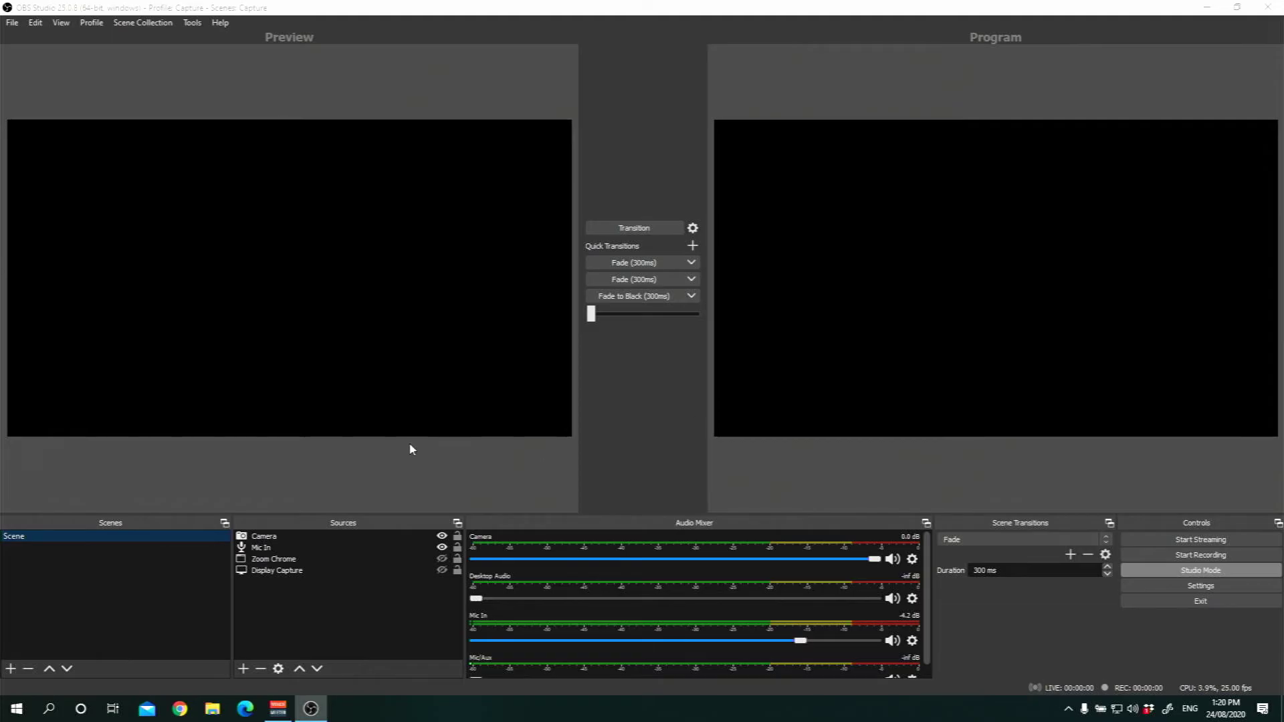
pyautogui.click(11, 668)
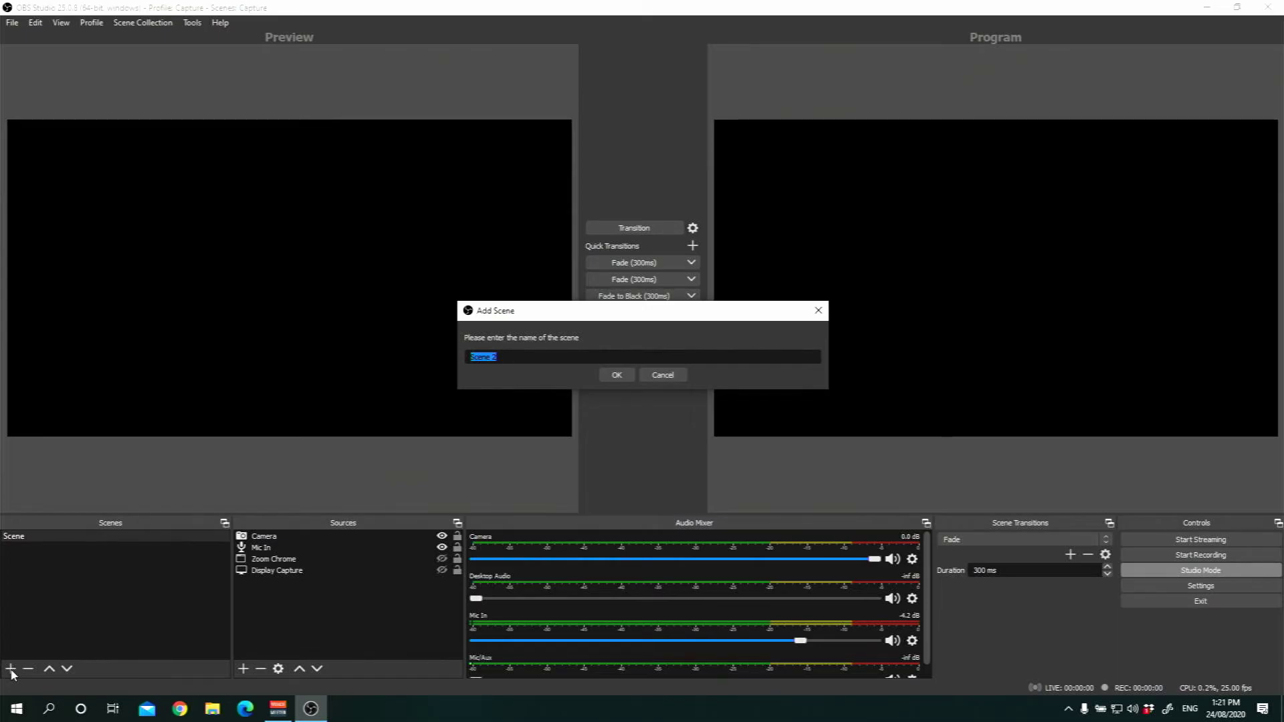
pyautogui.write('convert tapes')
pyautogui.click(618, 376)
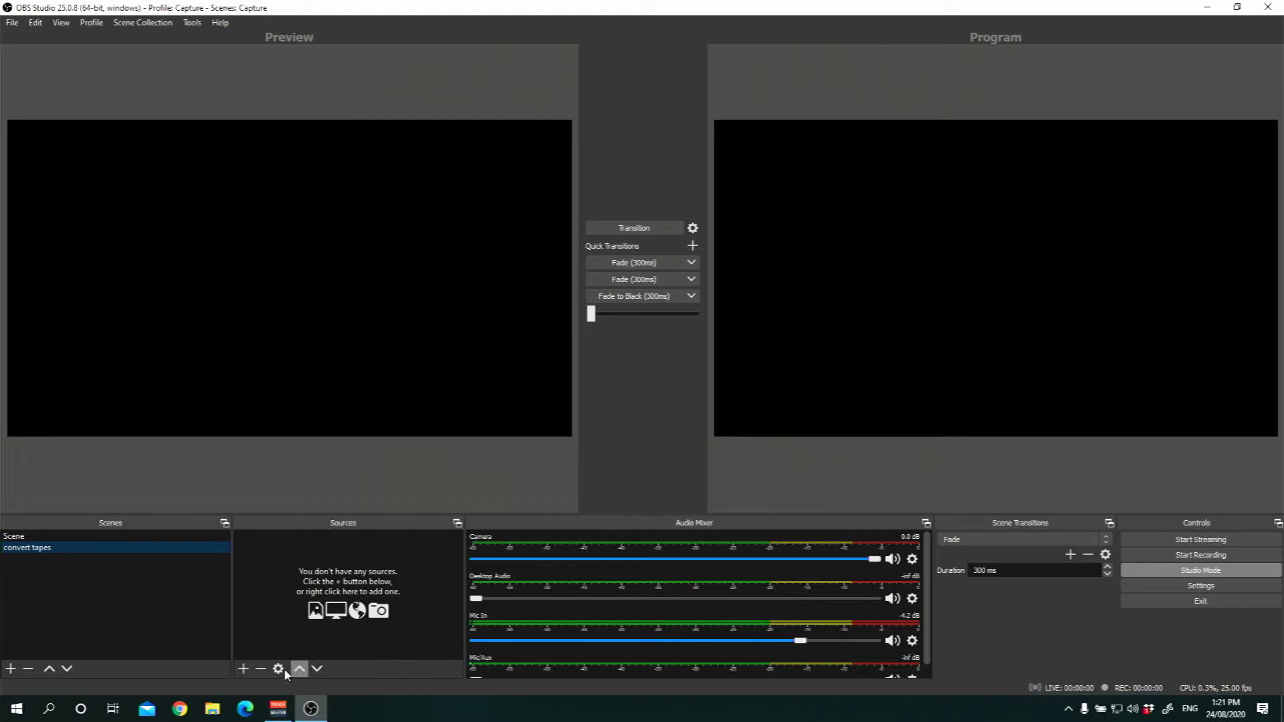
# Add a Video Capture Device source '8mm video' using the USB2.0 PC CAMERA.
pyautogui.click(244, 670)
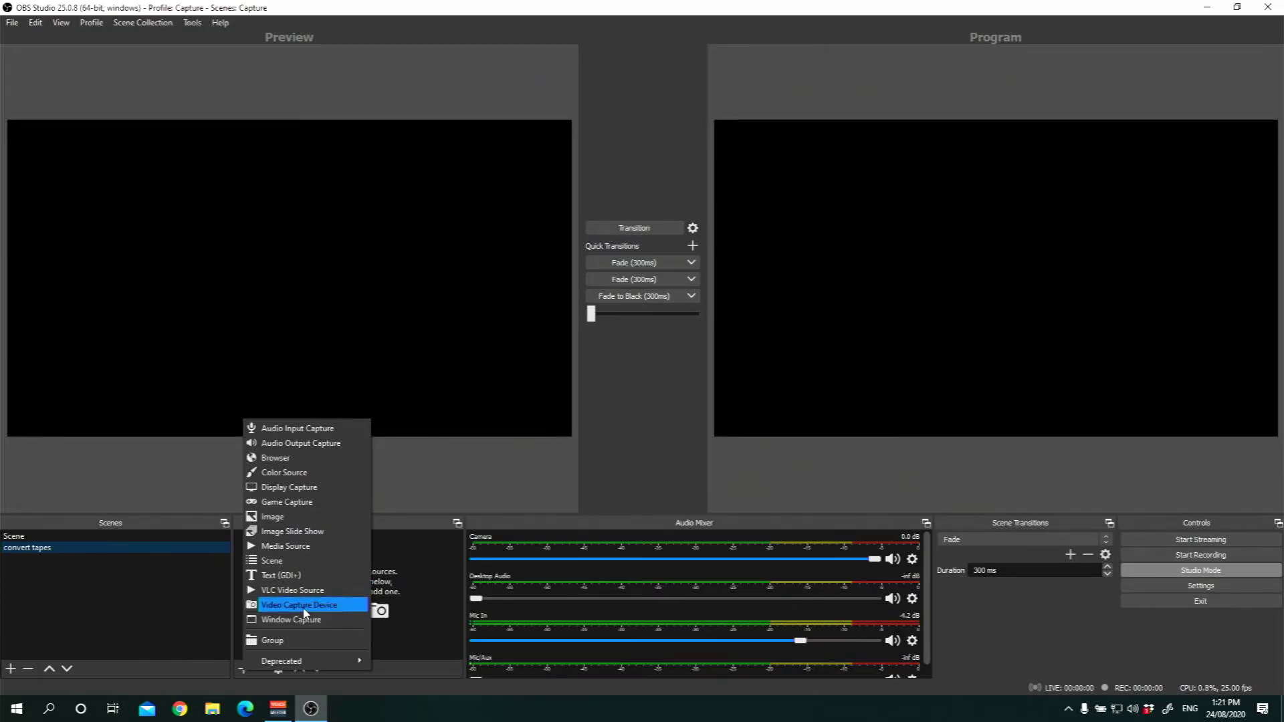
pyautogui.click(304, 607)
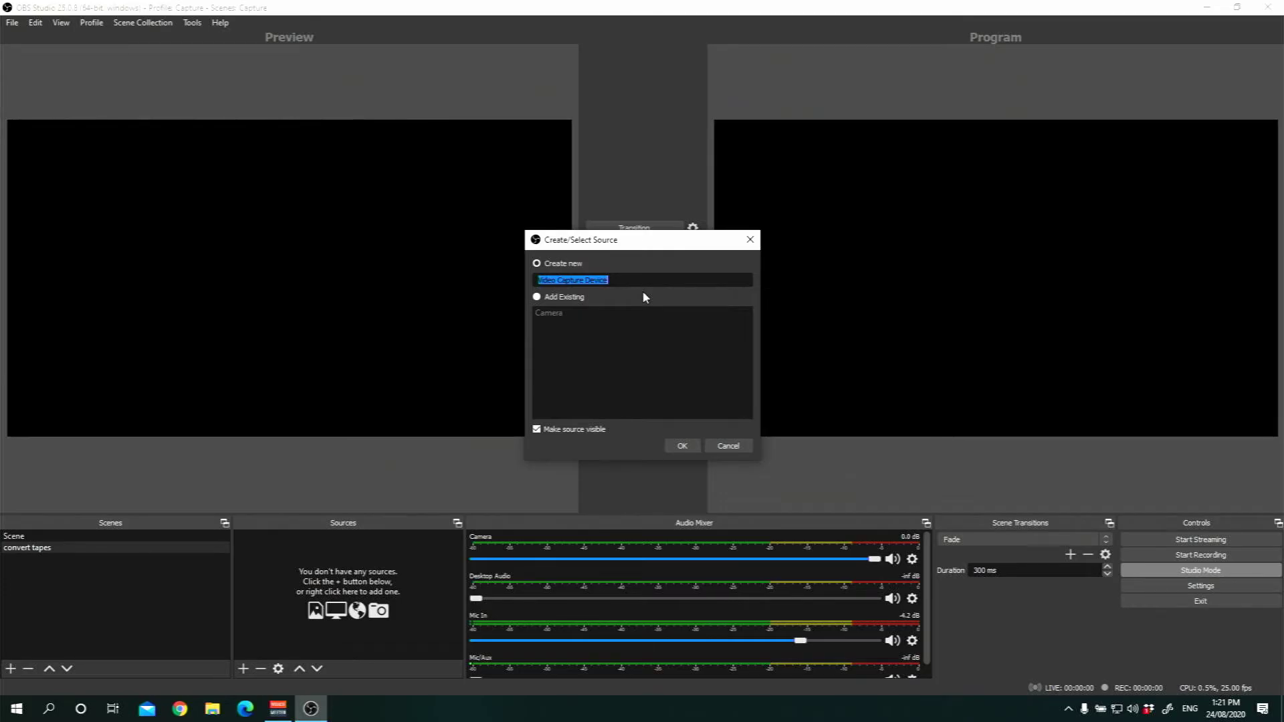
pyautogui.write('8mm video')
pyautogui.click(682, 446)
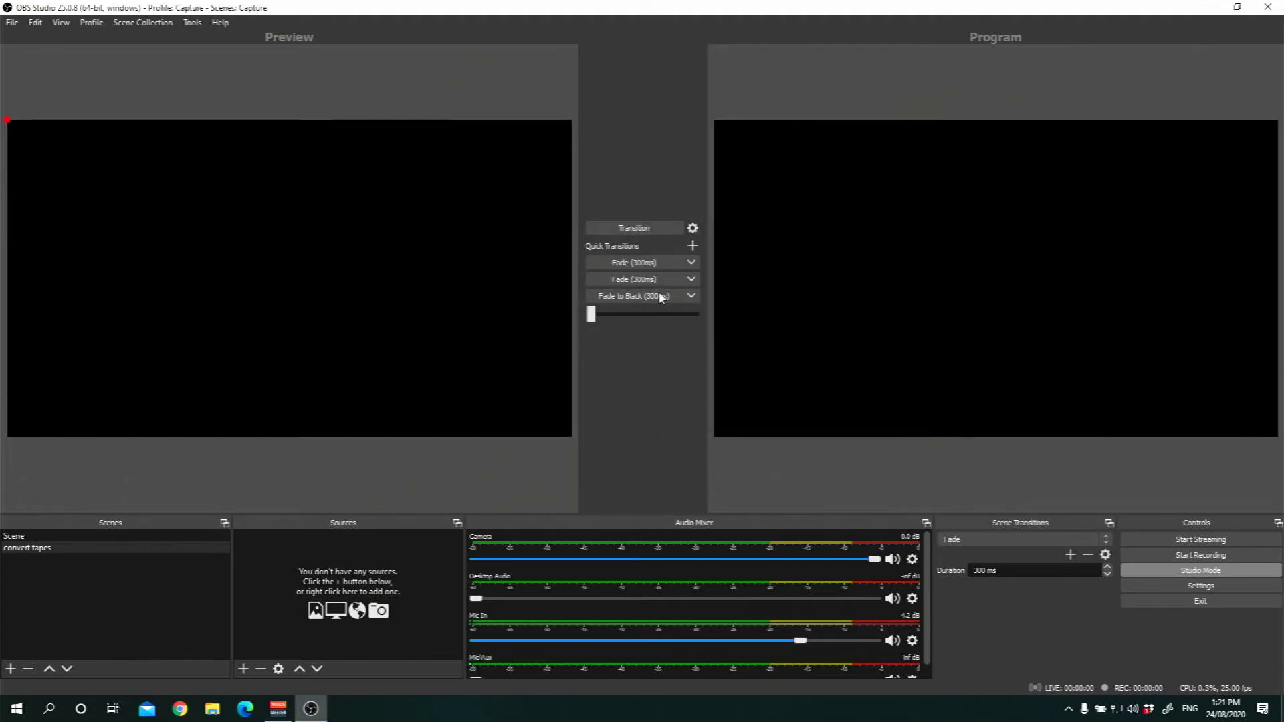
pyautogui.click(606, 330)
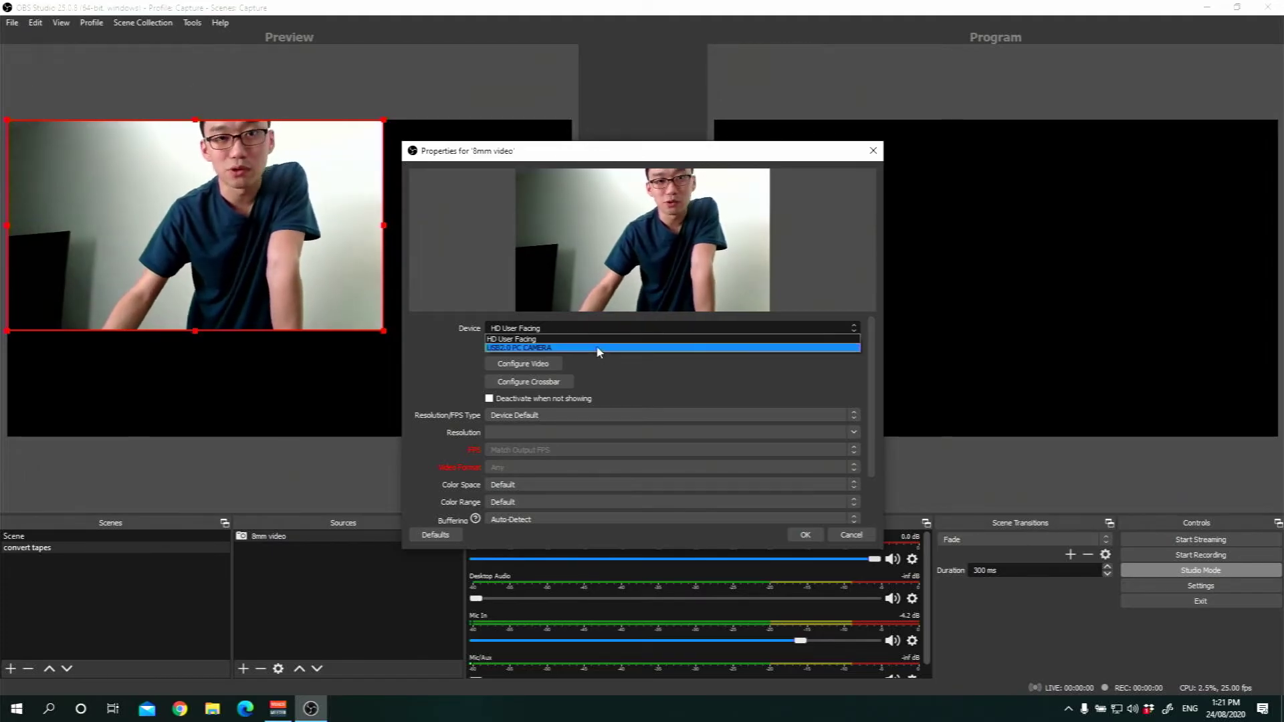
pyautogui.click(599, 349)
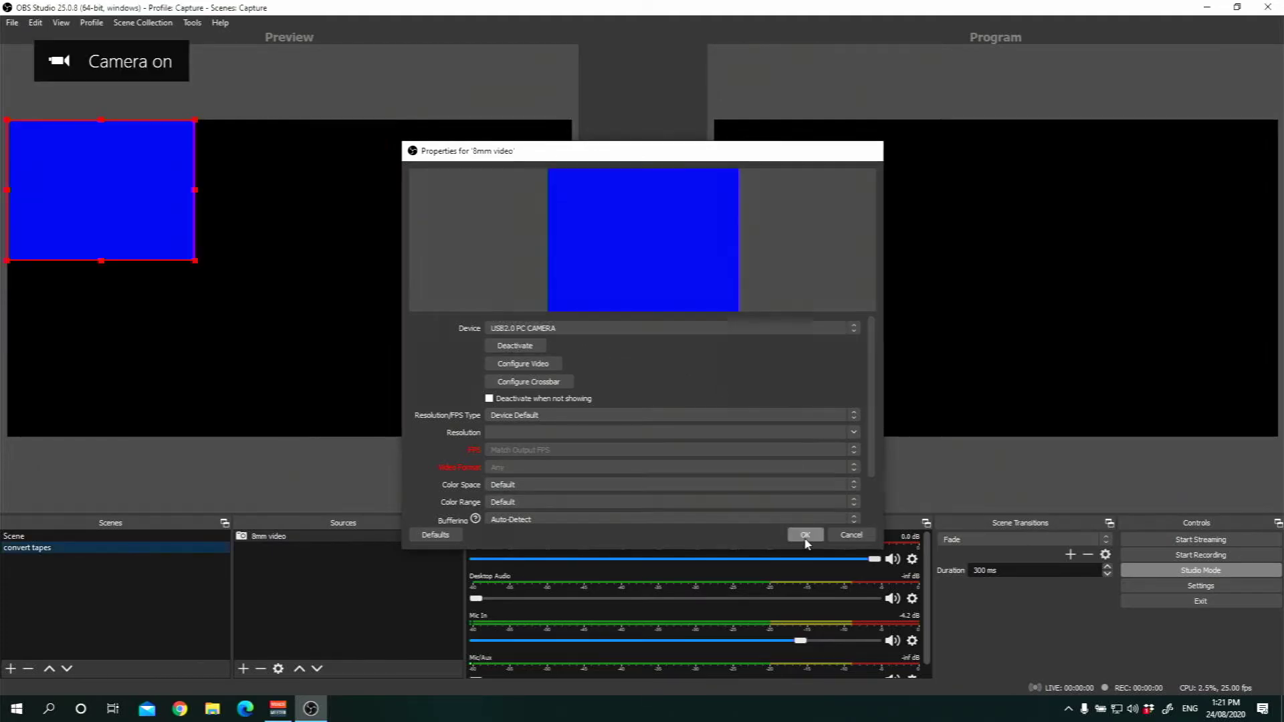
pyautogui.click(805, 535)
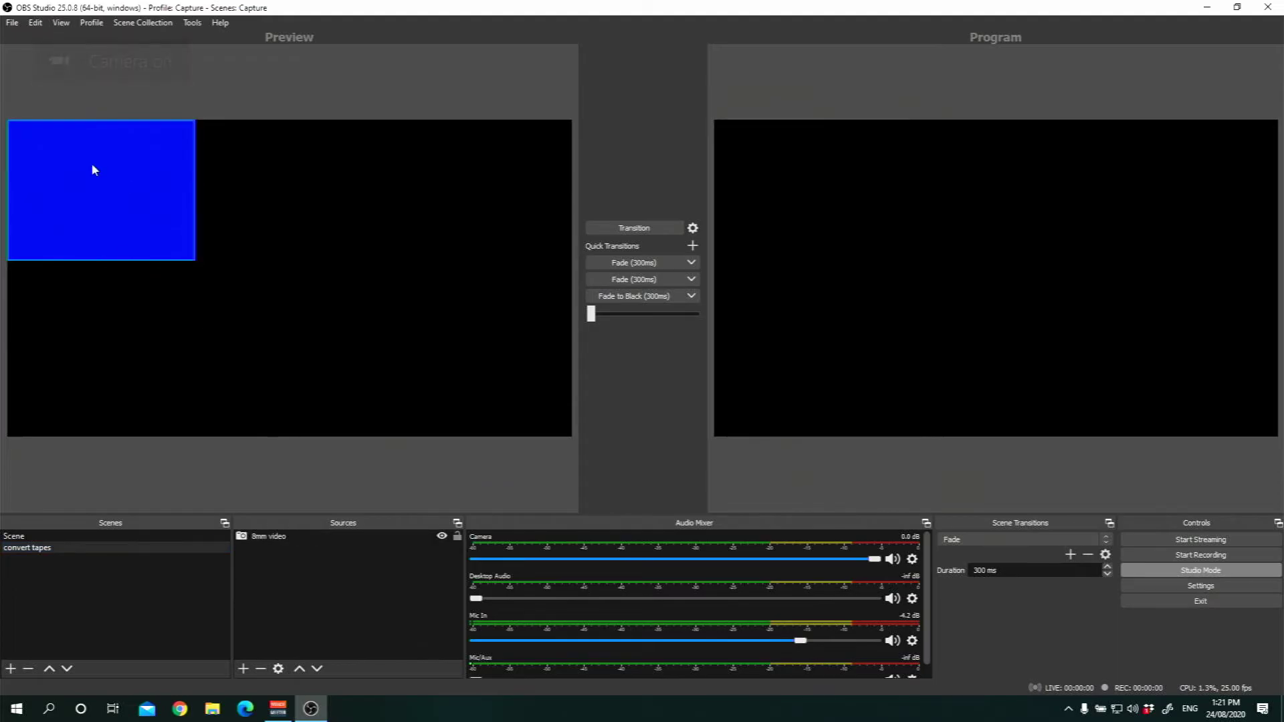
# Move the 8mm video feed to the canvas top-left and recheck its capture device.
pyautogui.moveTo(94, 169); pyautogui.dragTo(292, 252)
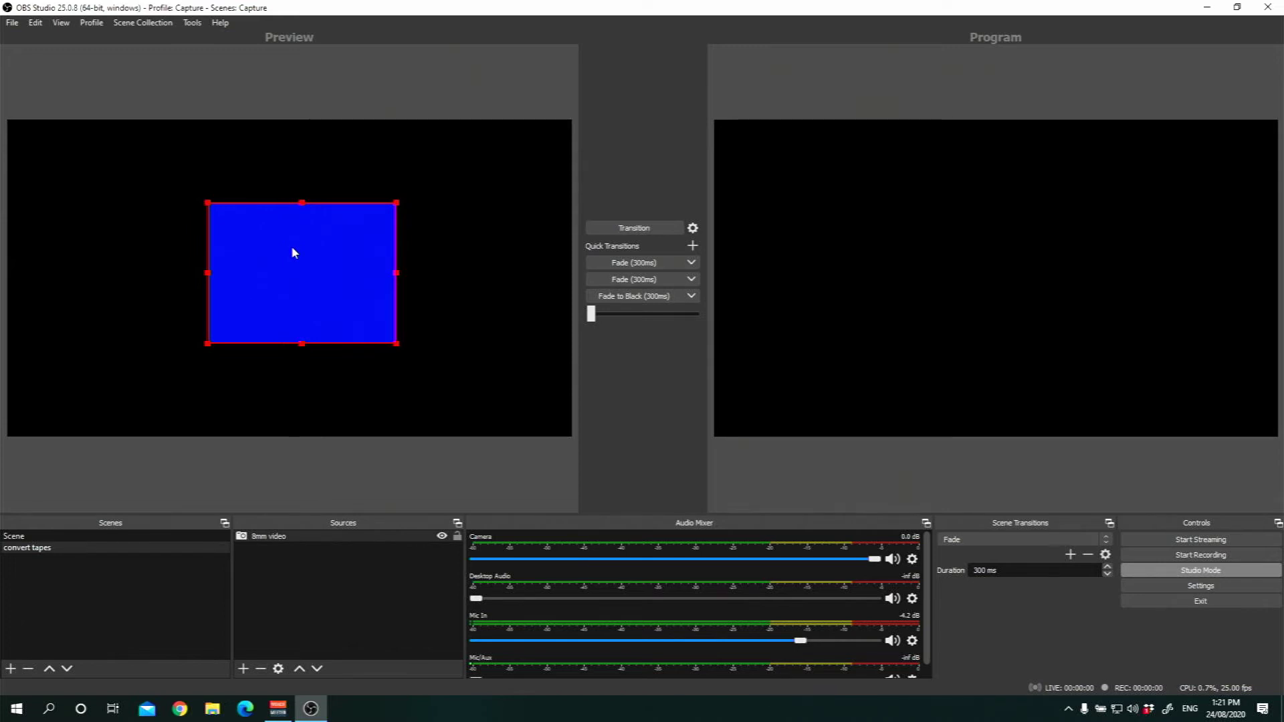
pyautogui.moveTo(292, 252); pyautogui.dragTo(115, 189)
pyautogui.doubleClick(292, 538)
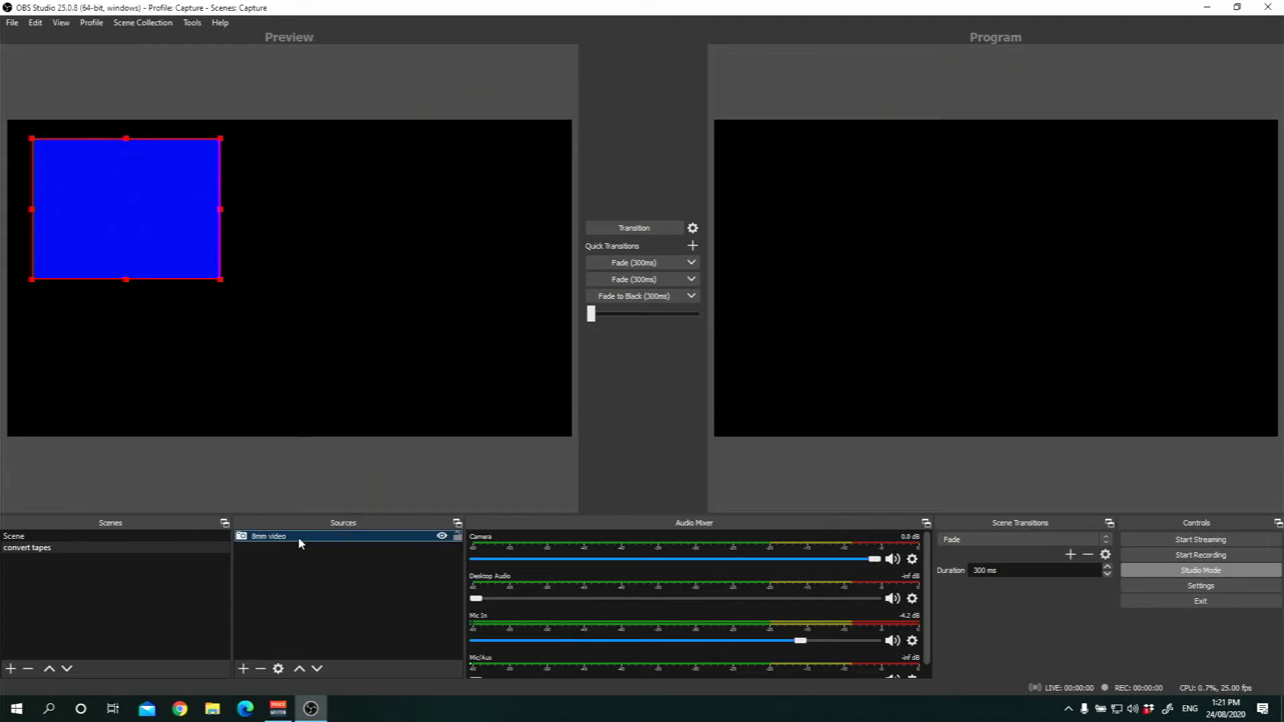
pyautogui.click(558, 394)
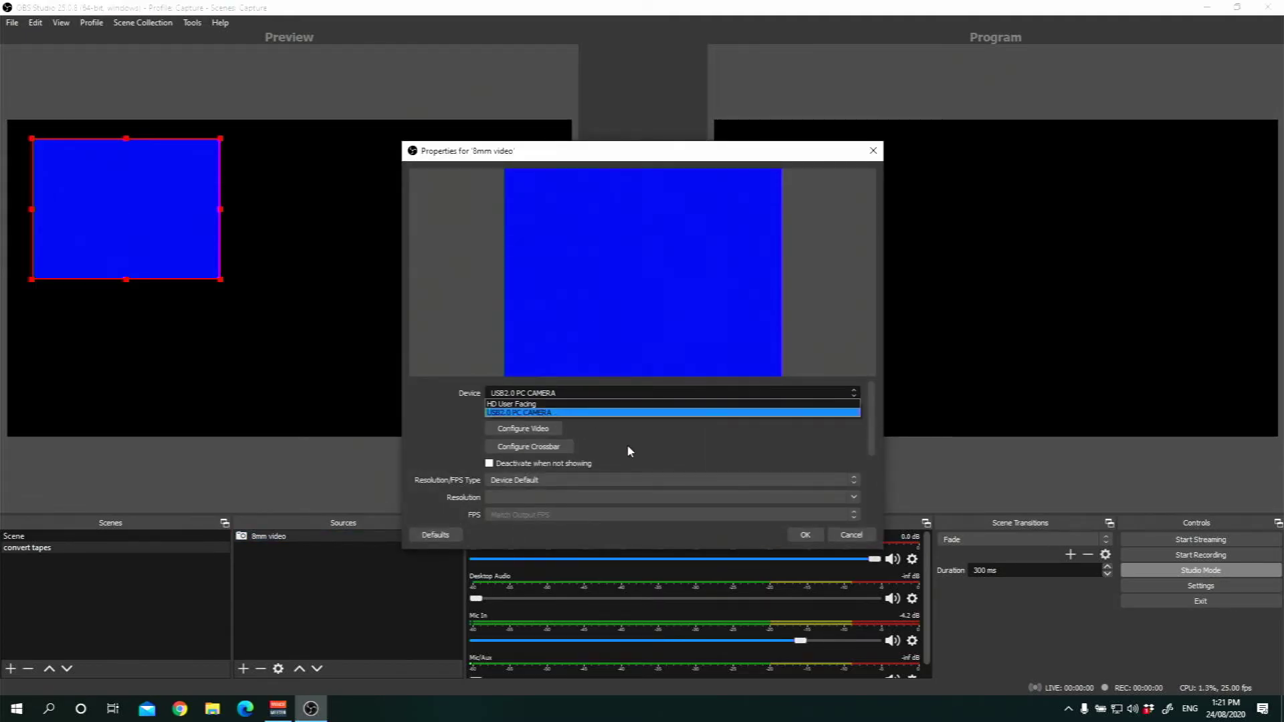
pyautogui.click(806, 536)
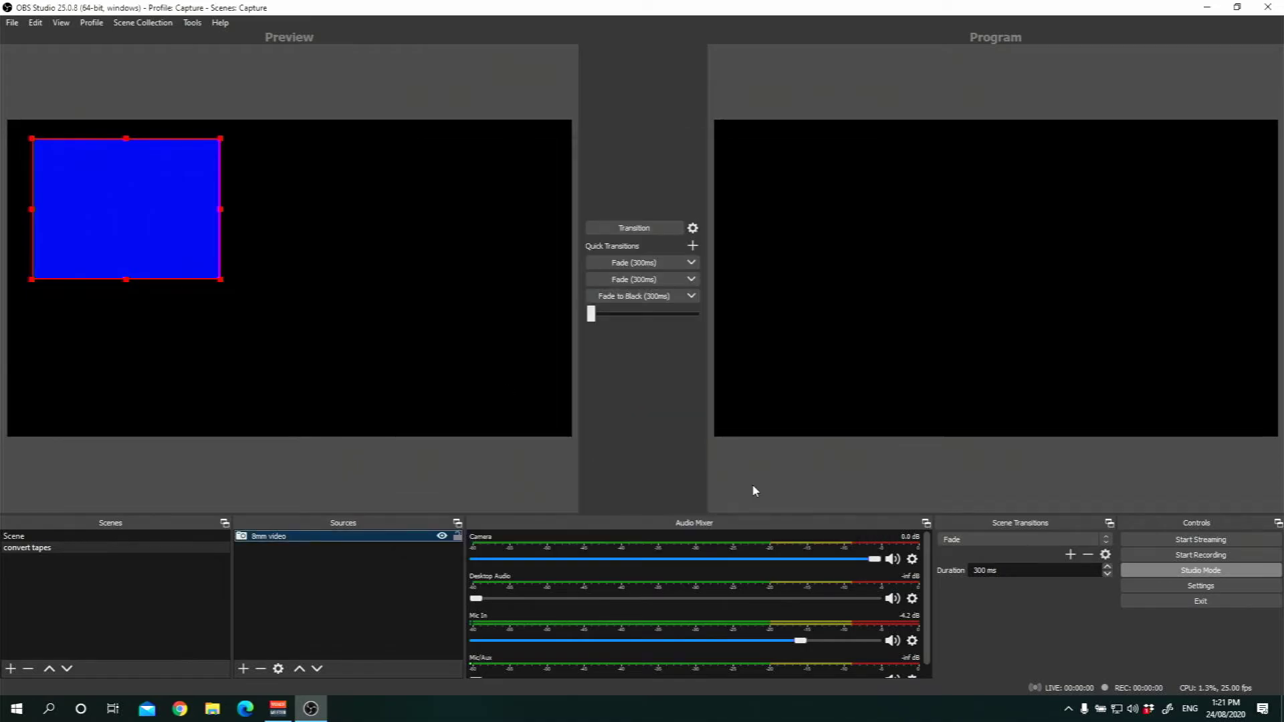
# Add an Audio Input Capture source '8mm audio' using Microphone (USB2.0 MIC).
pyautogui.click(243, 669)
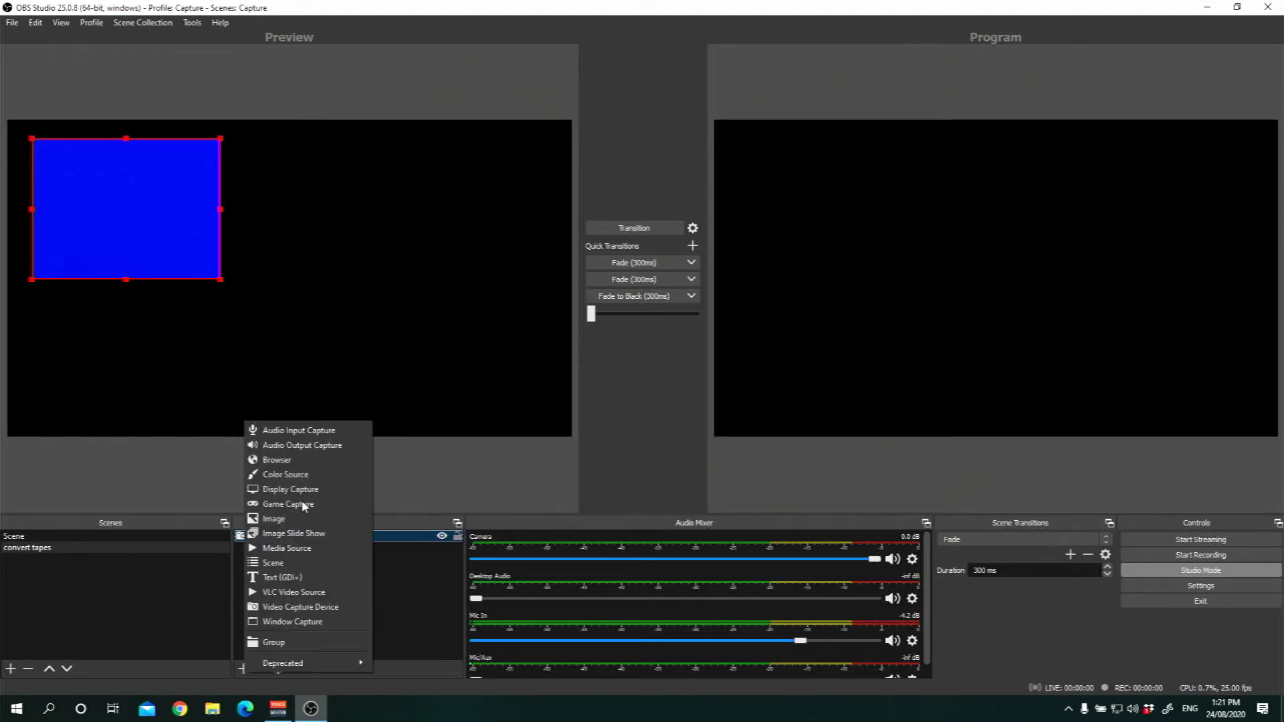
pyautogui.click(310, 429)
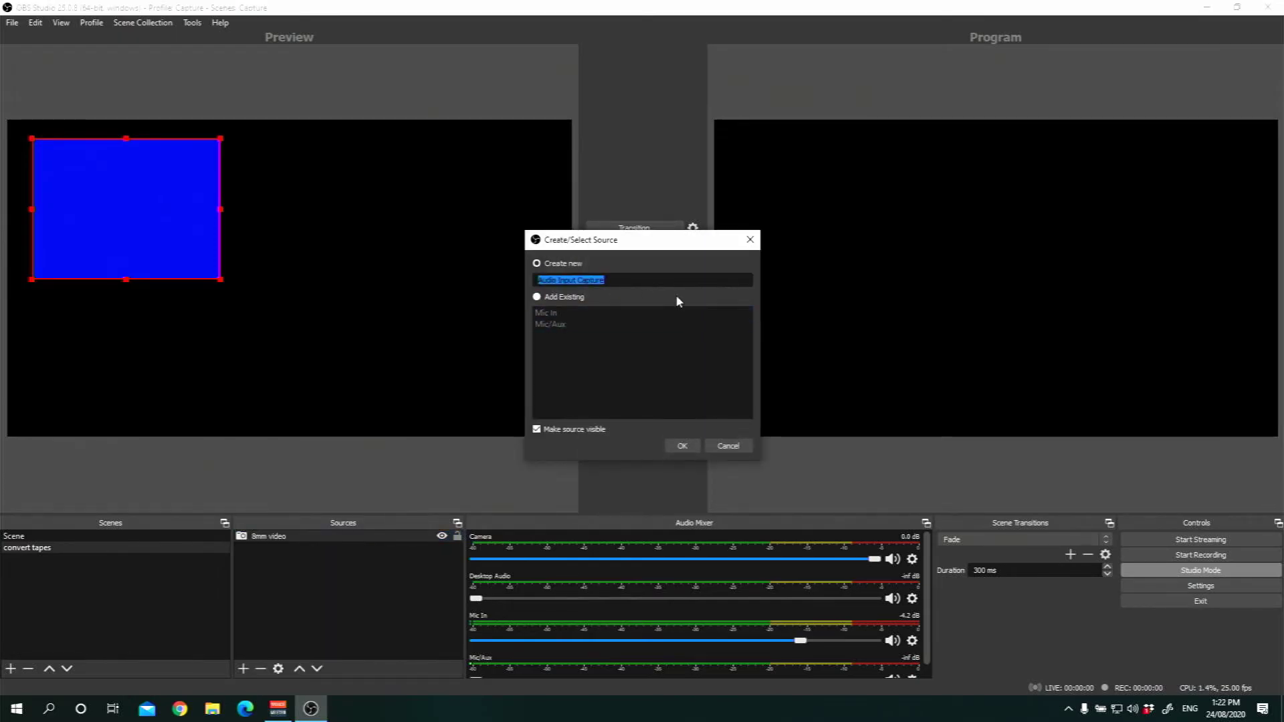
pyautogui.write('8mm audio')
pyautogui.click(683, 446)
pyautogui.click(516, 184)
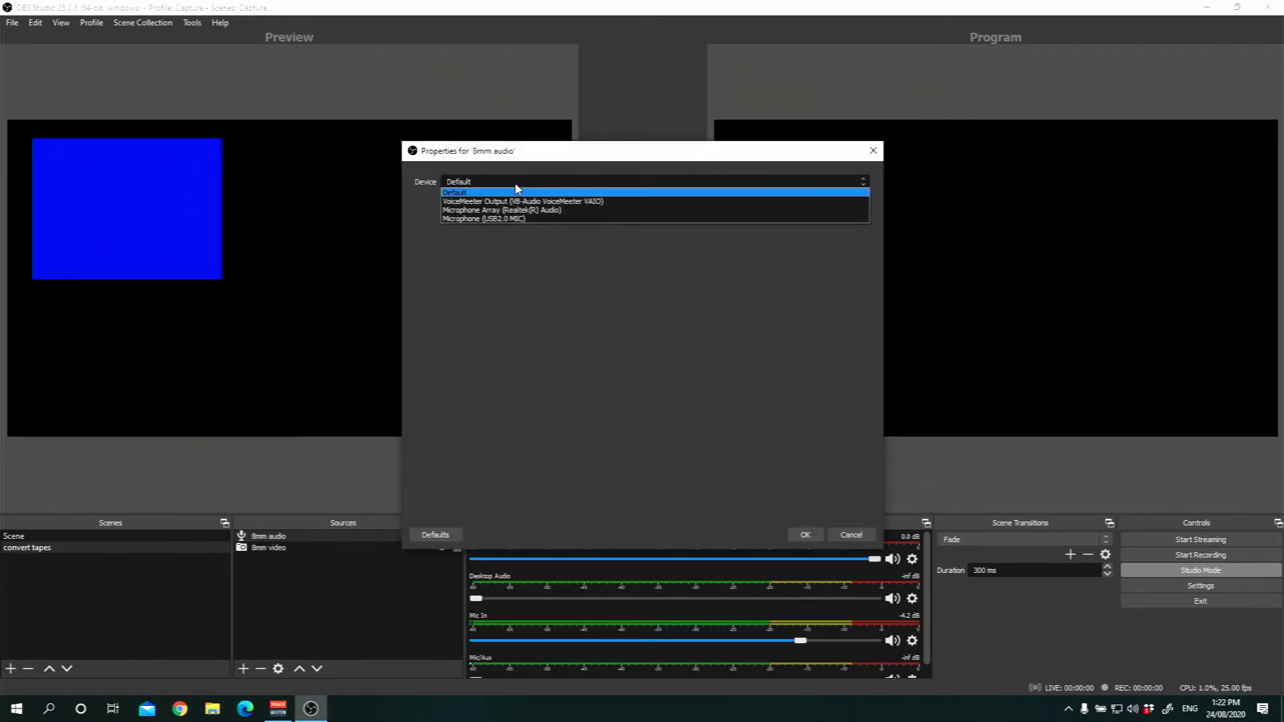
pyautogui.click(525, 220)
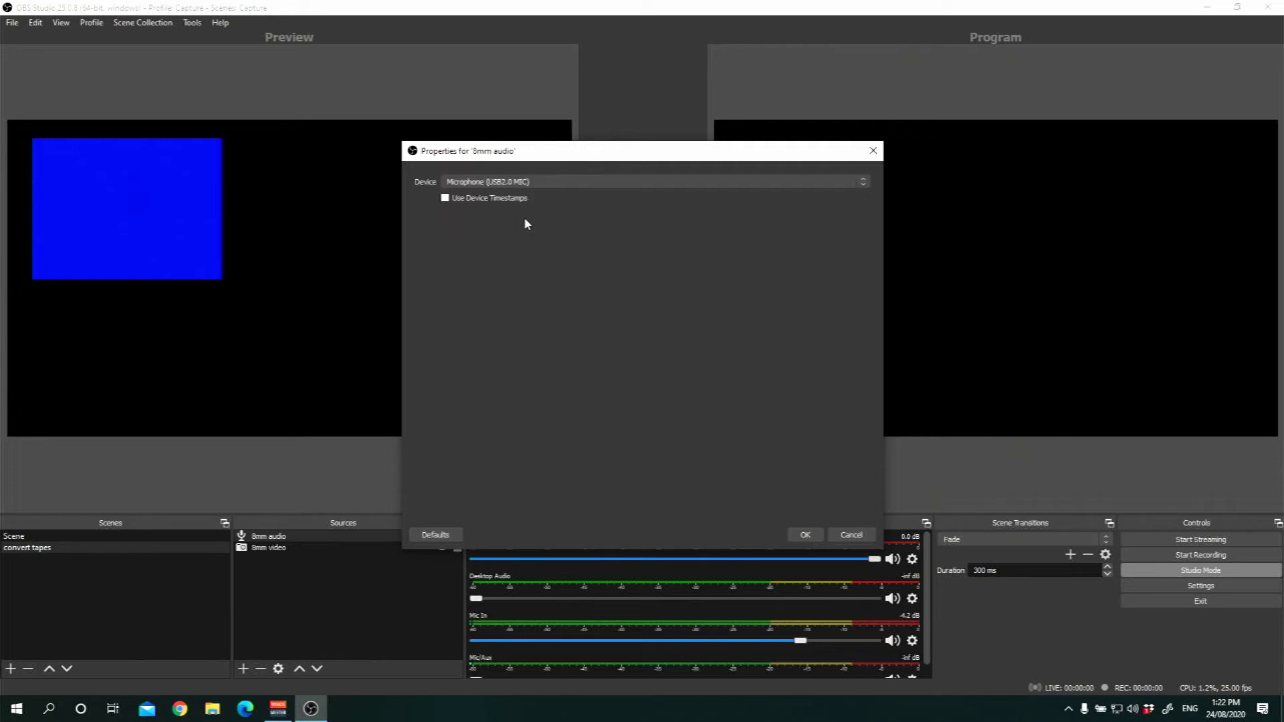
pyautogui.click(805, 535)
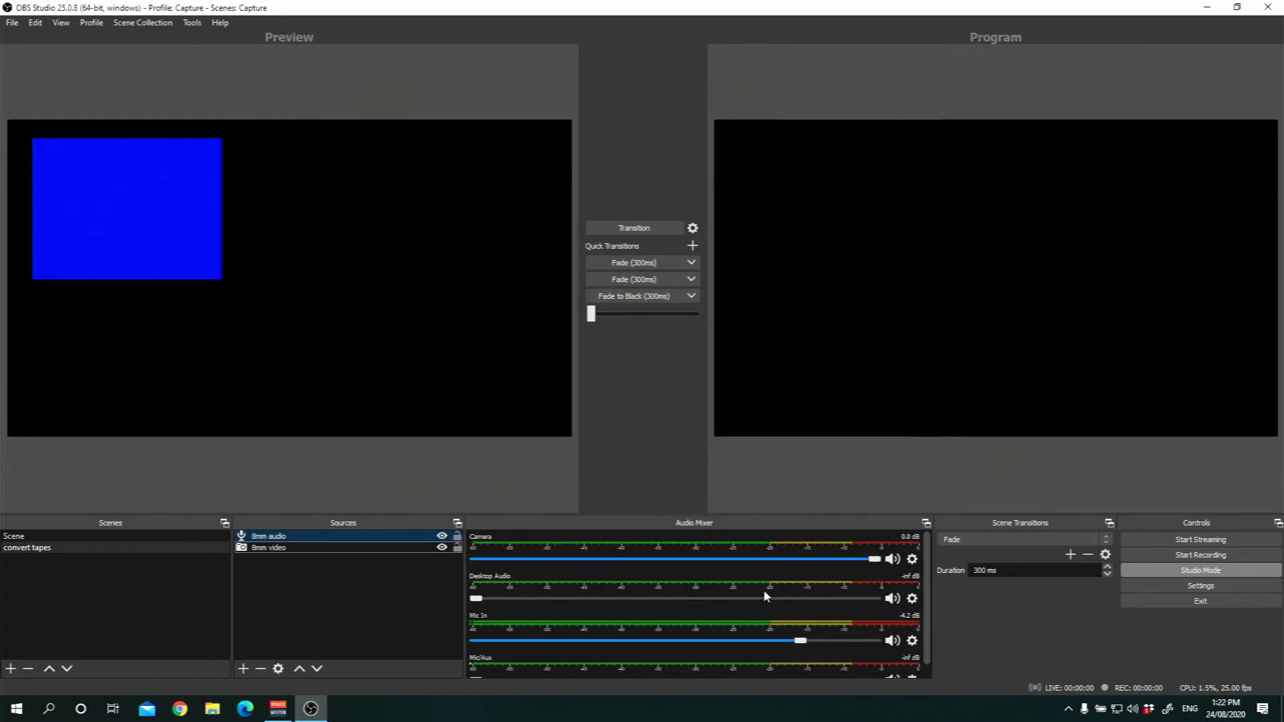
pyautogui.scroll(-1, 642, 608)
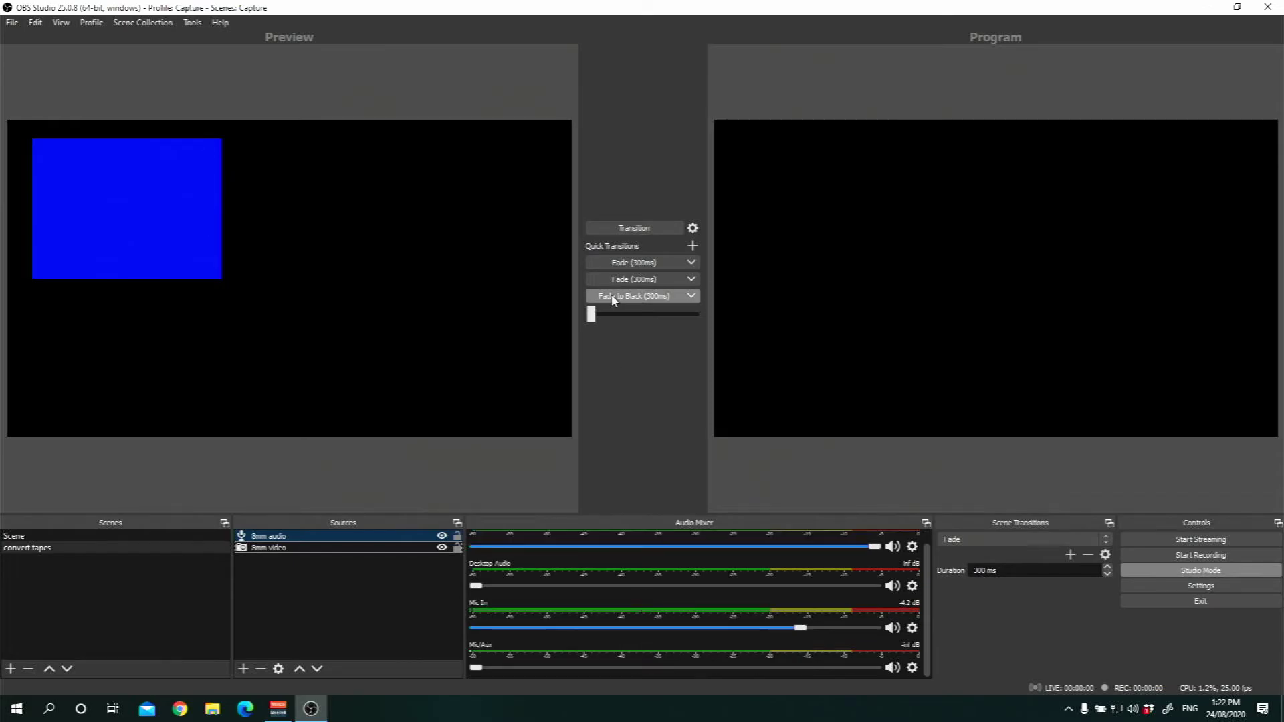
pyautogui.scroll(1, 712, 587)
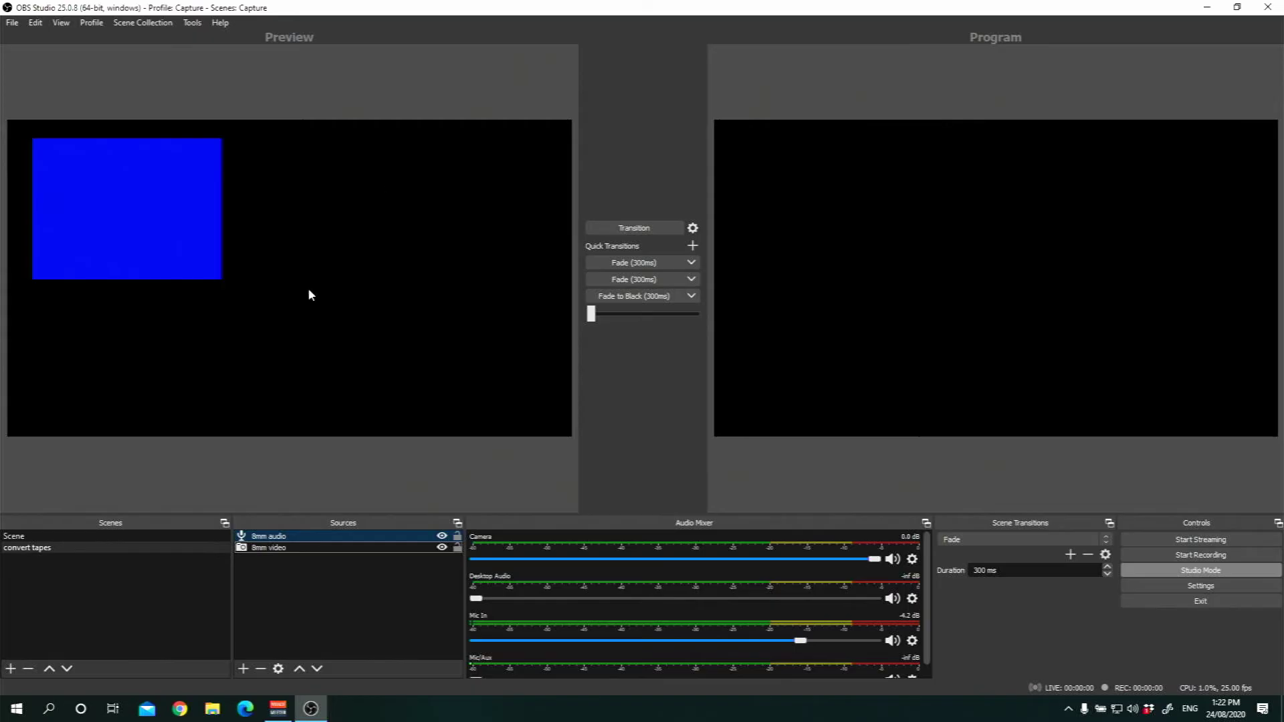
# Switch to Studio Mode, swap Preview and Program, and select the 8mm video source.
pyautogui.click(334, 252)
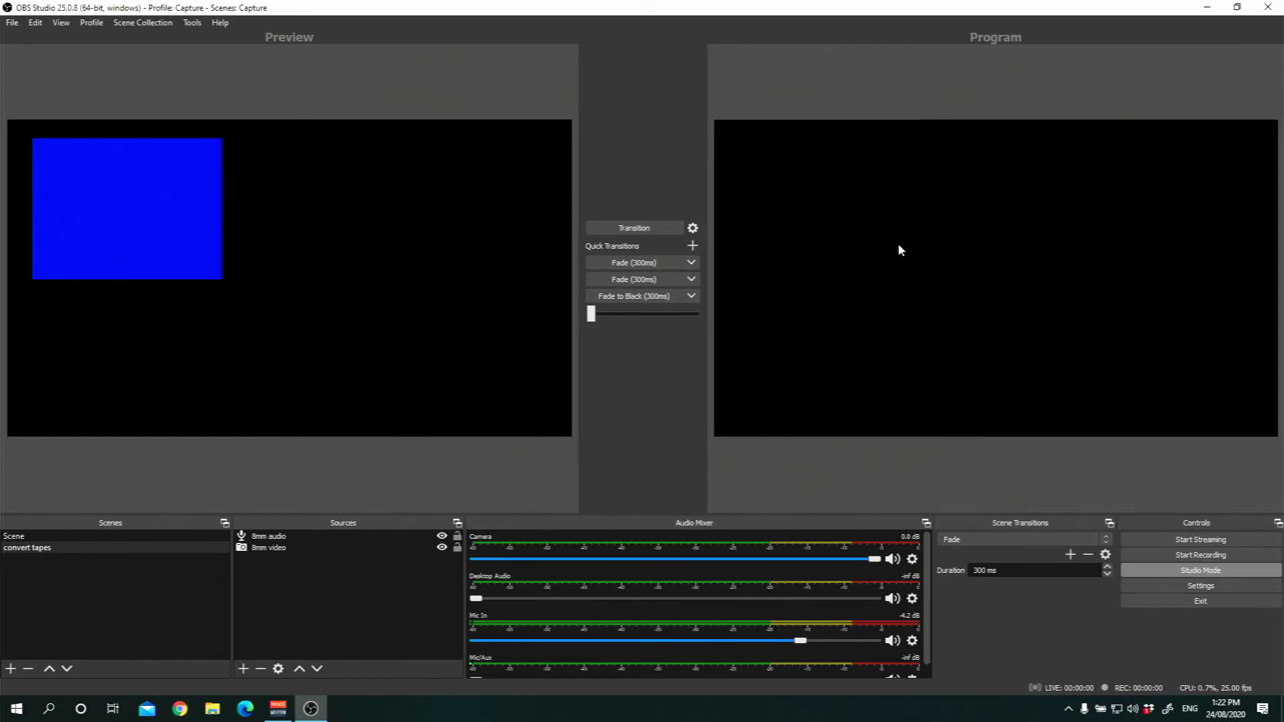
pyautogui.click(651, 227)
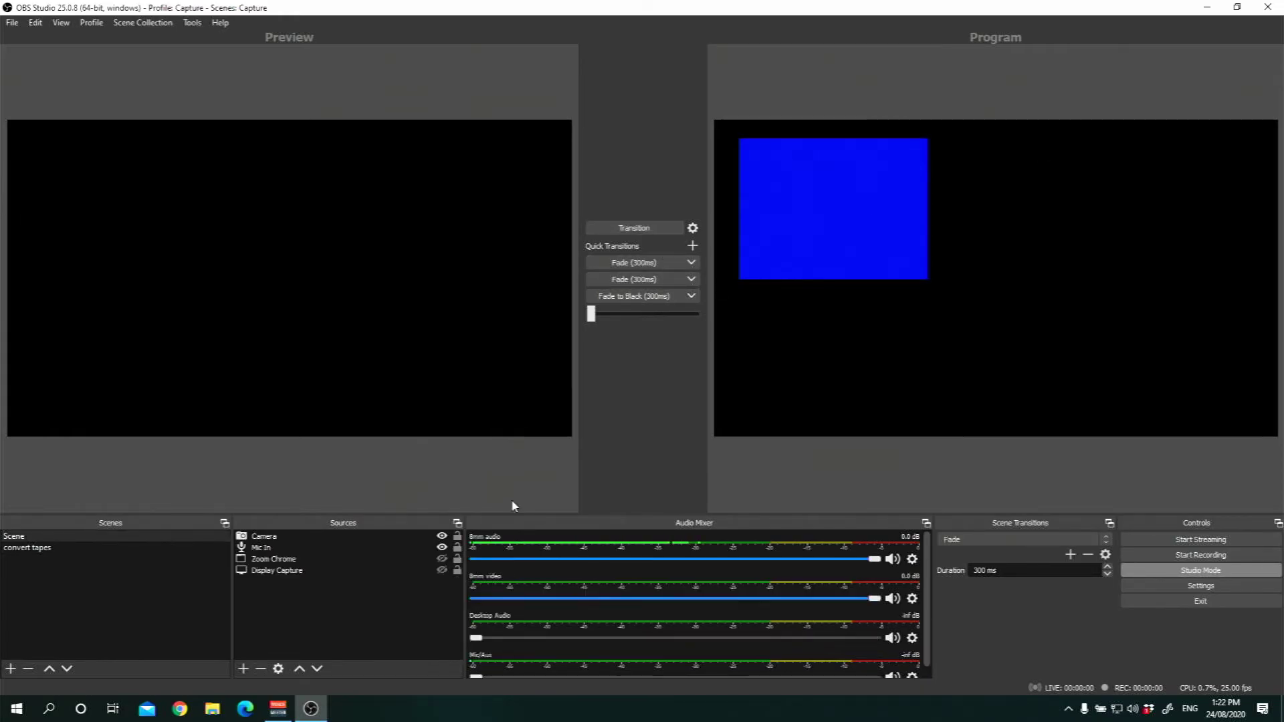
pyautogui.click(618, 277)
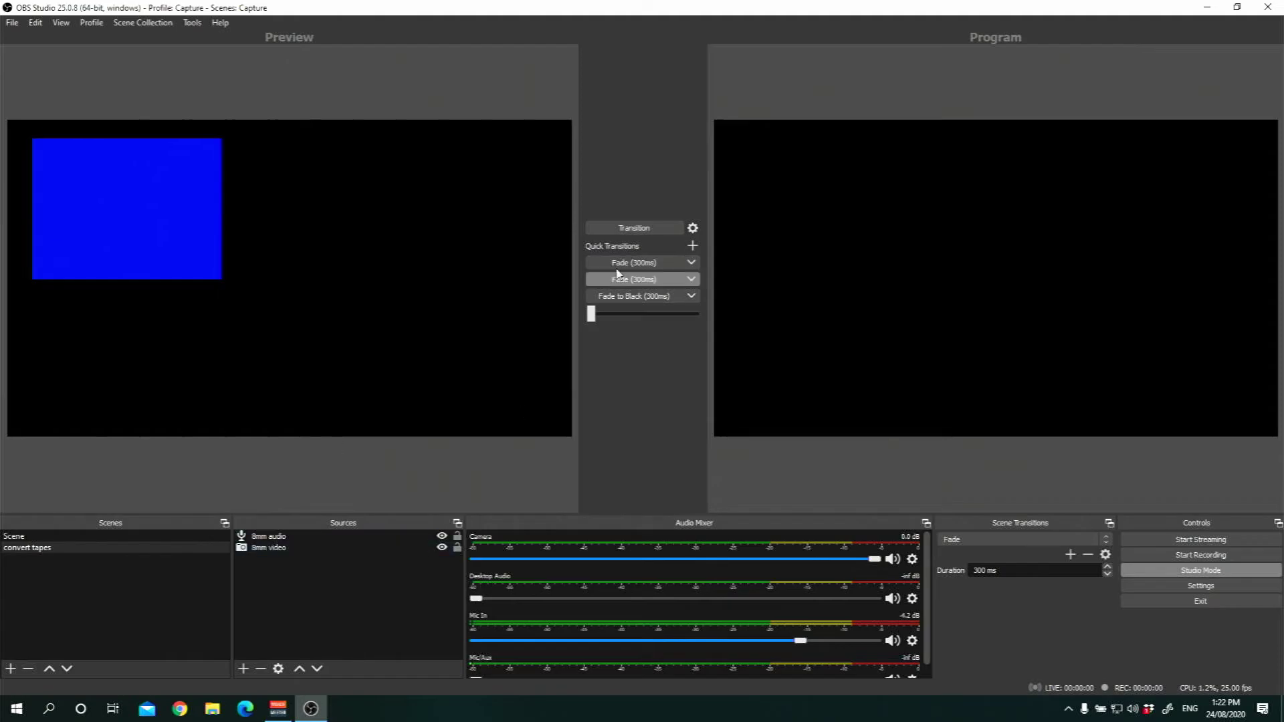
pyautogui.click(212, 214)
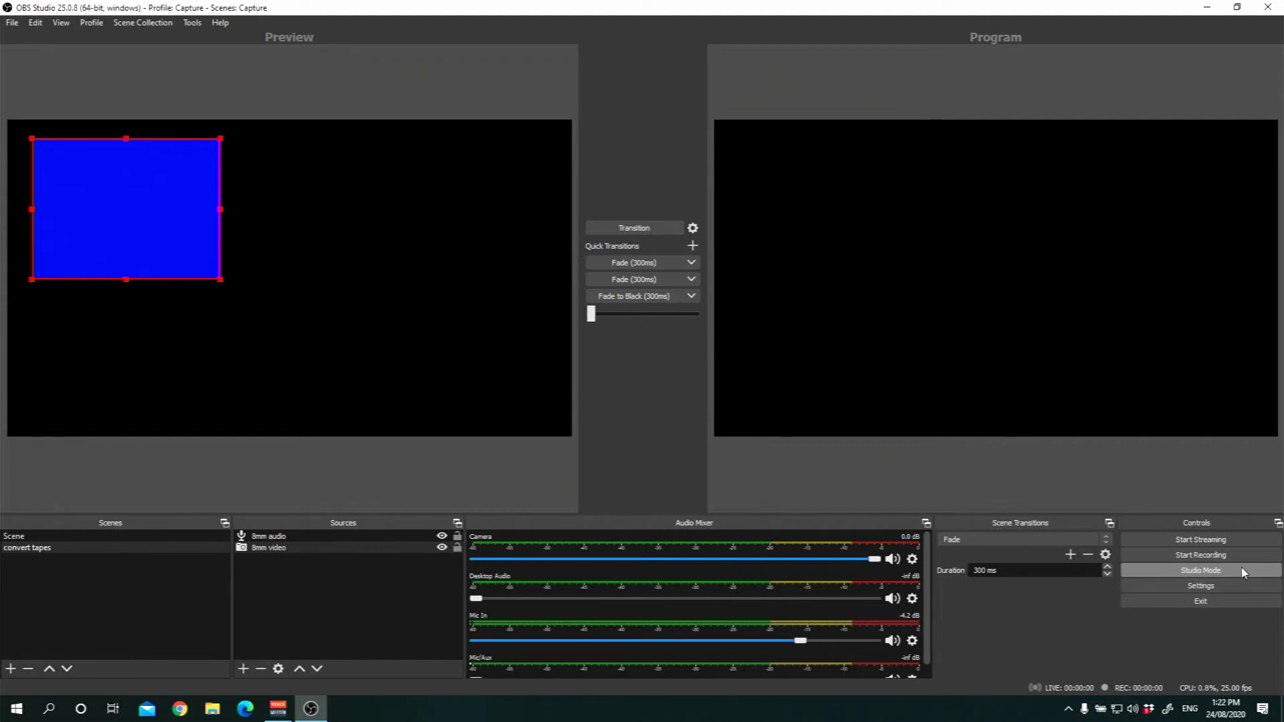
# Set Base (Canvas) and Output (Scaled) Resolution to 1280x720 and apply.
pyautogui.click(1200, 586)
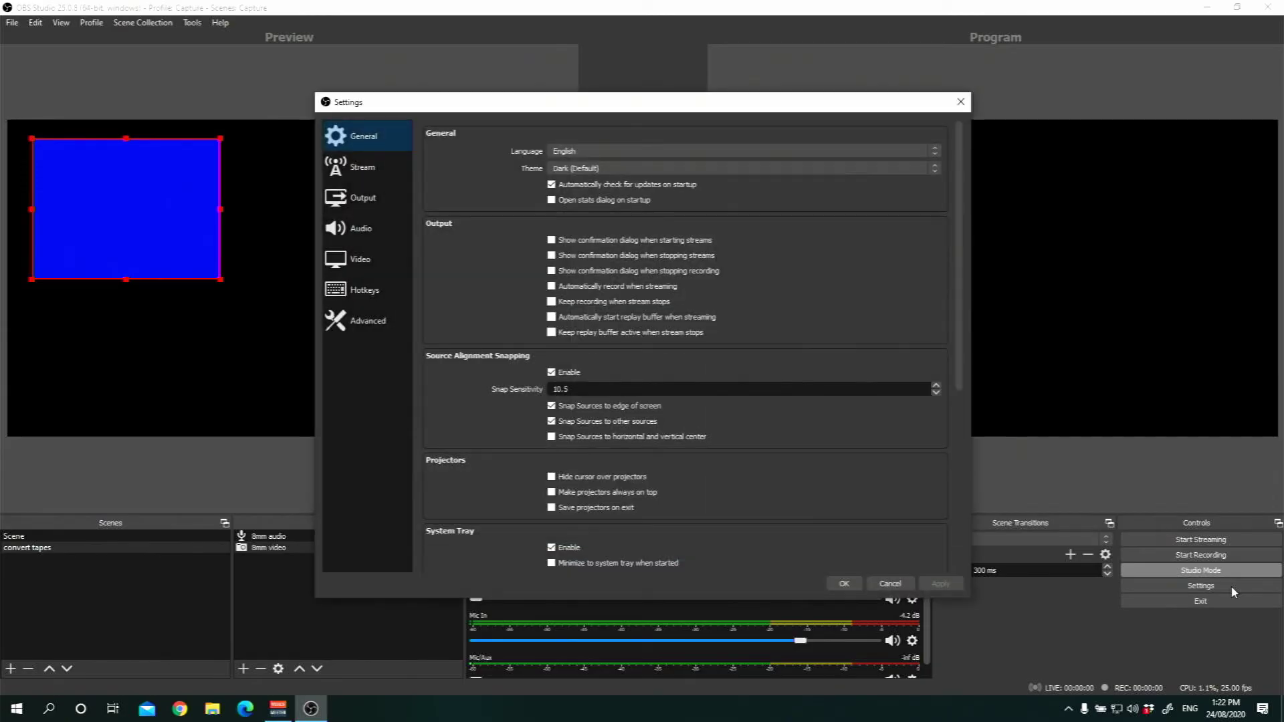
pyautogui.click(383, 256)
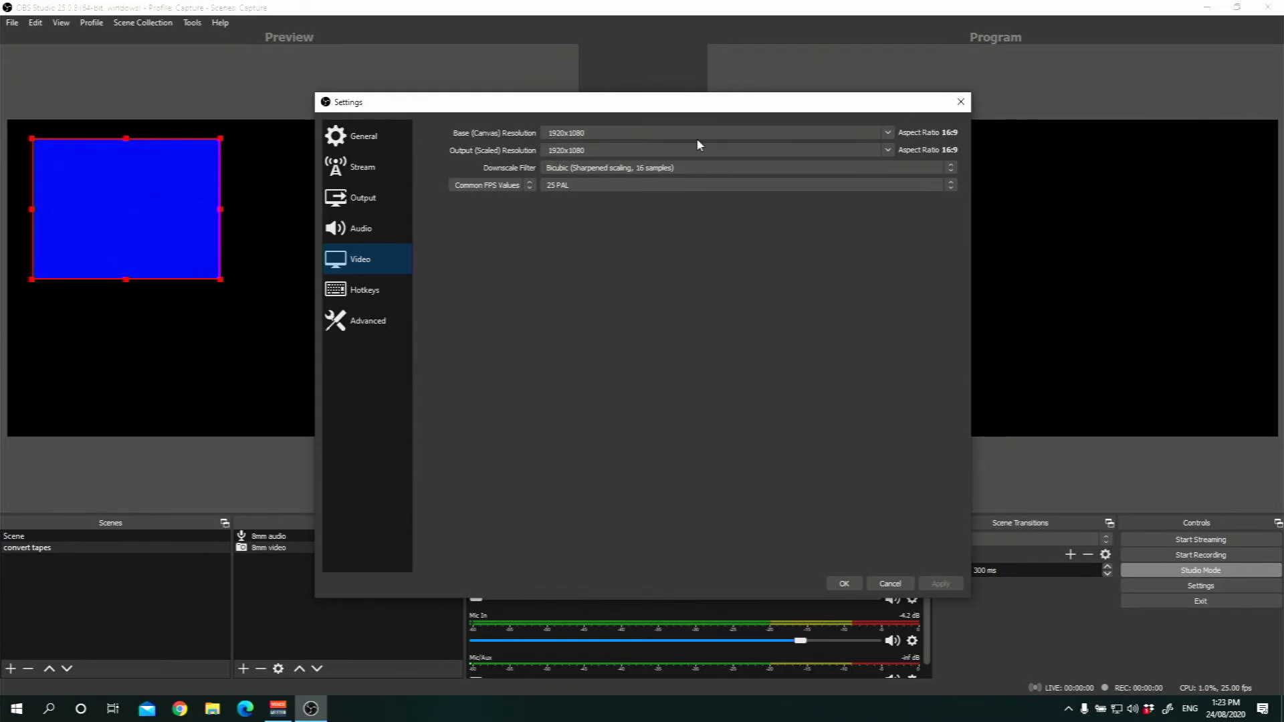
pyautogui.click(603, 134)
pyautogui.doubleClick(602, 134)
pyautogui.write('1280x720')
pyautogui.press('Tab')
pyautogui.write('12')
pyautogui.click(940, 583)
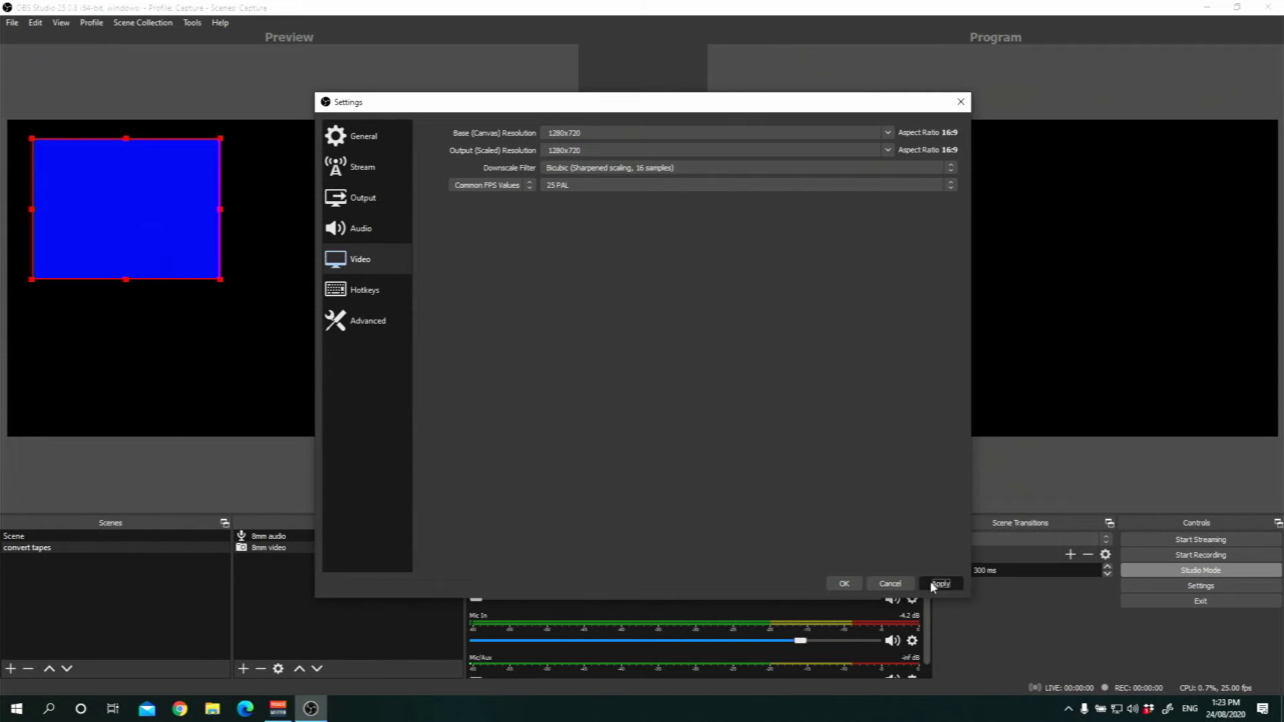
# Snap the 8mm video top-left, enlarge it to full canvas height, and centre it.
pyautogui.click(841, 584)
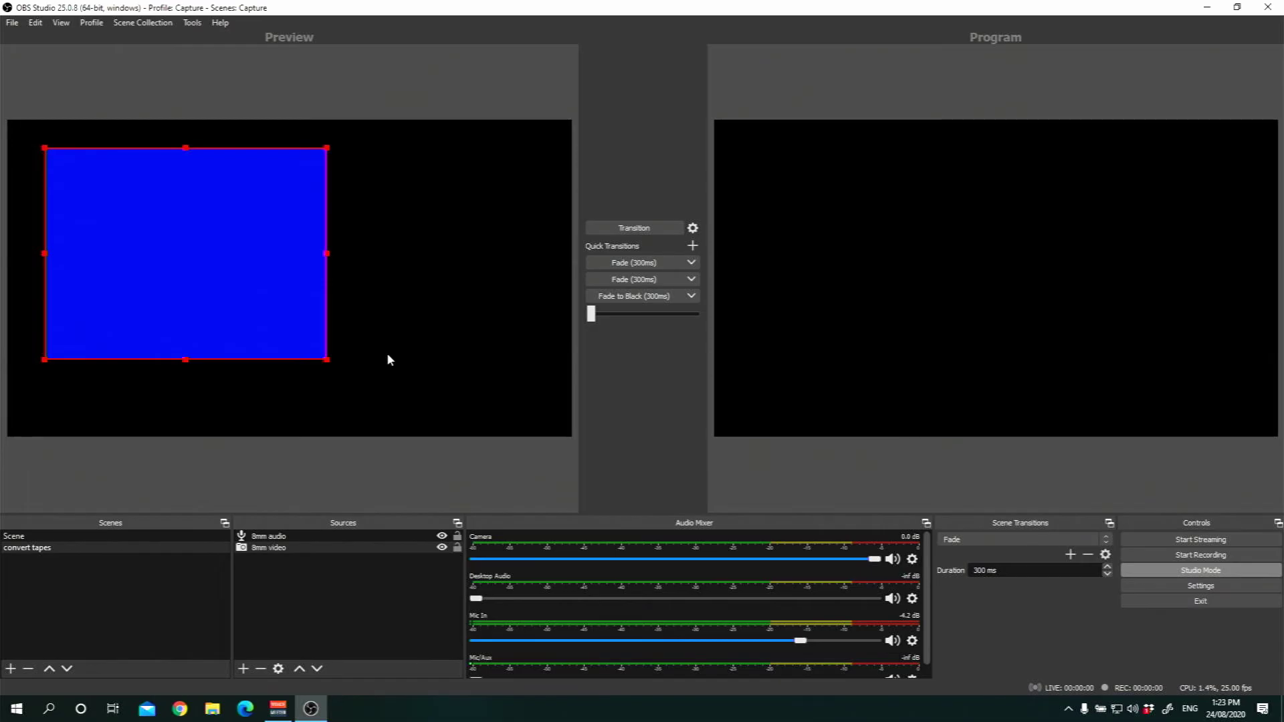
pyautogui.moveTo(222, 282); pyautogui.dragTo(203, 268)
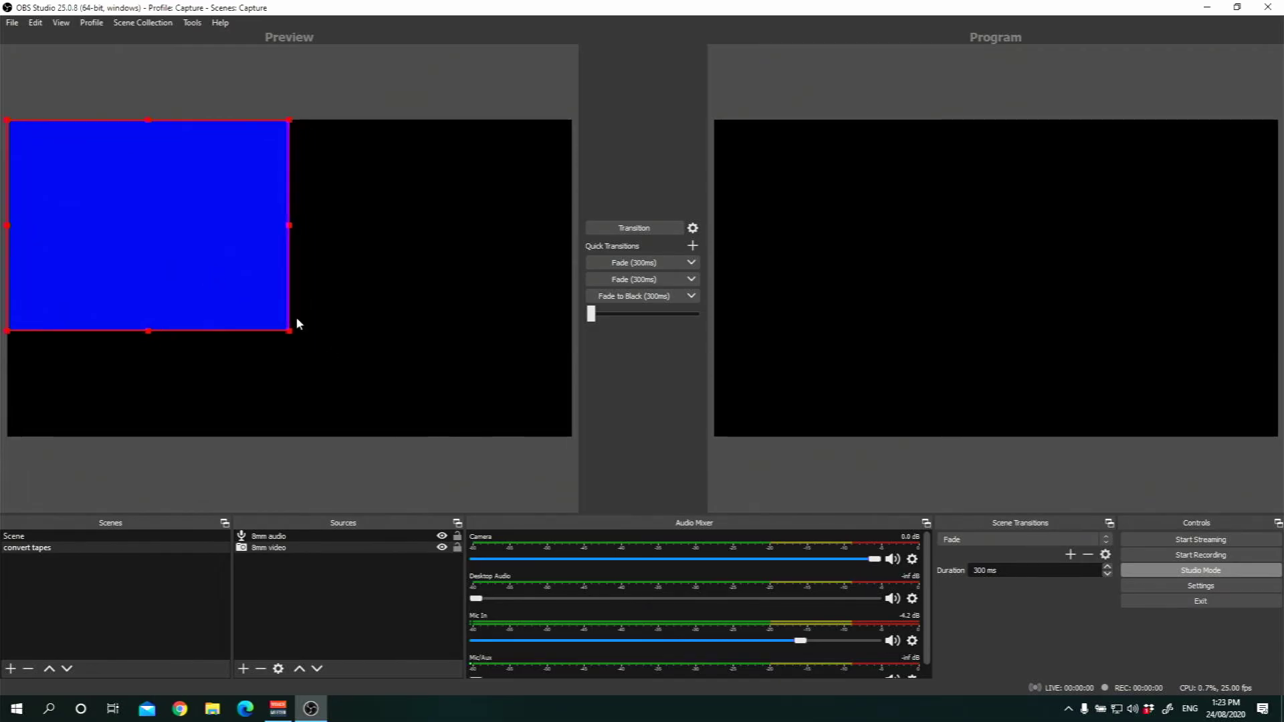
pyautogui.moveTo(288, 332); pyautogui.dragTo(424, 435)
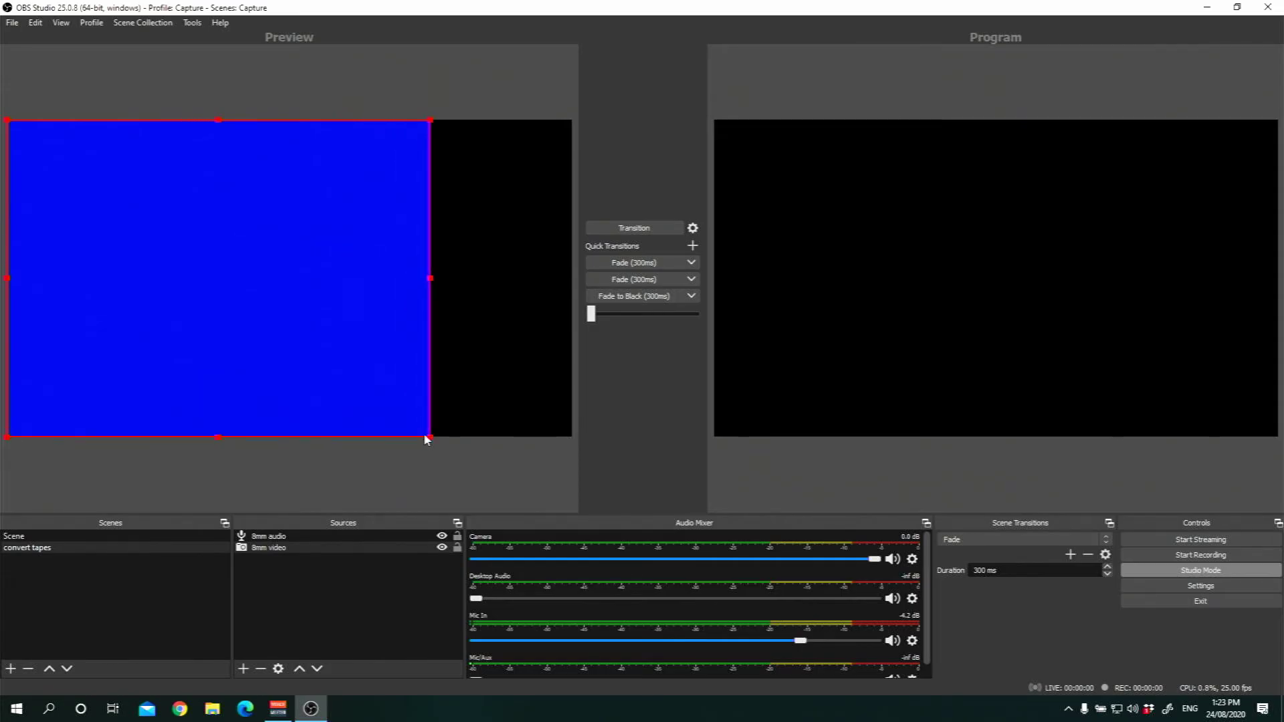
pyautogui.click(432, 459)
pyautogui.moveTo(249, 321); pyautogui.dragTo(315, 322)
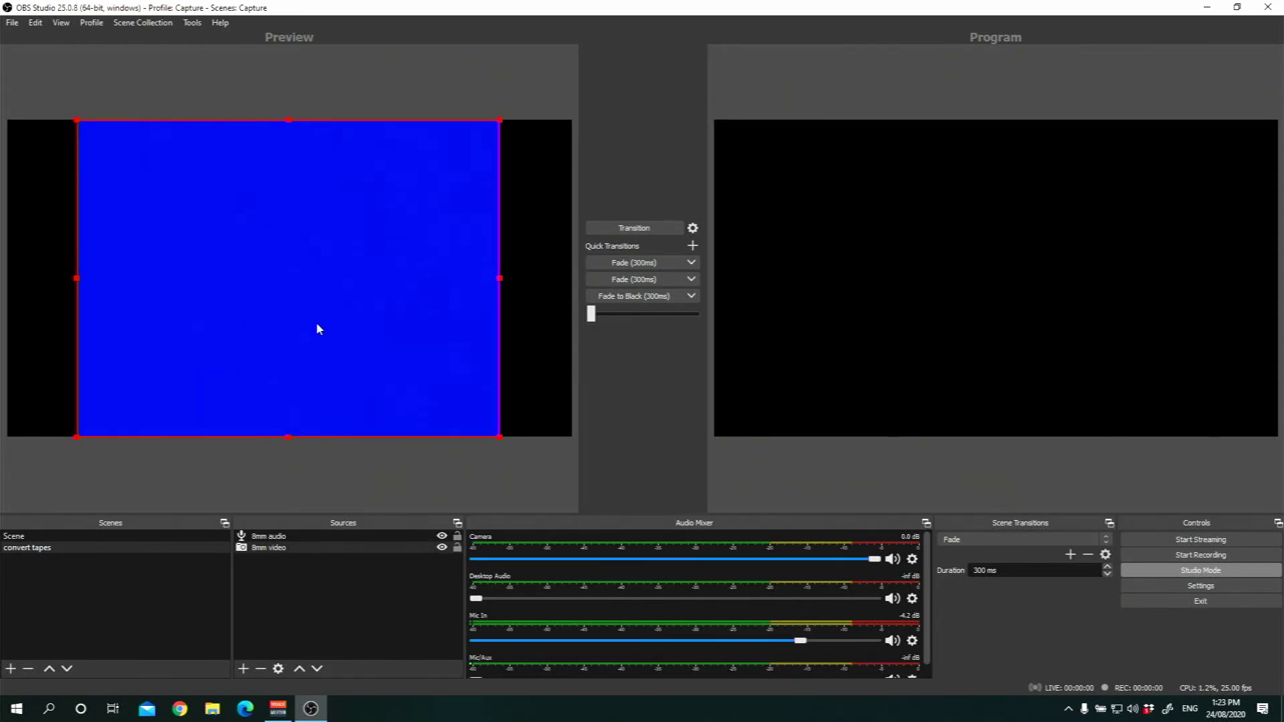
pyautogui.click(353, 472)
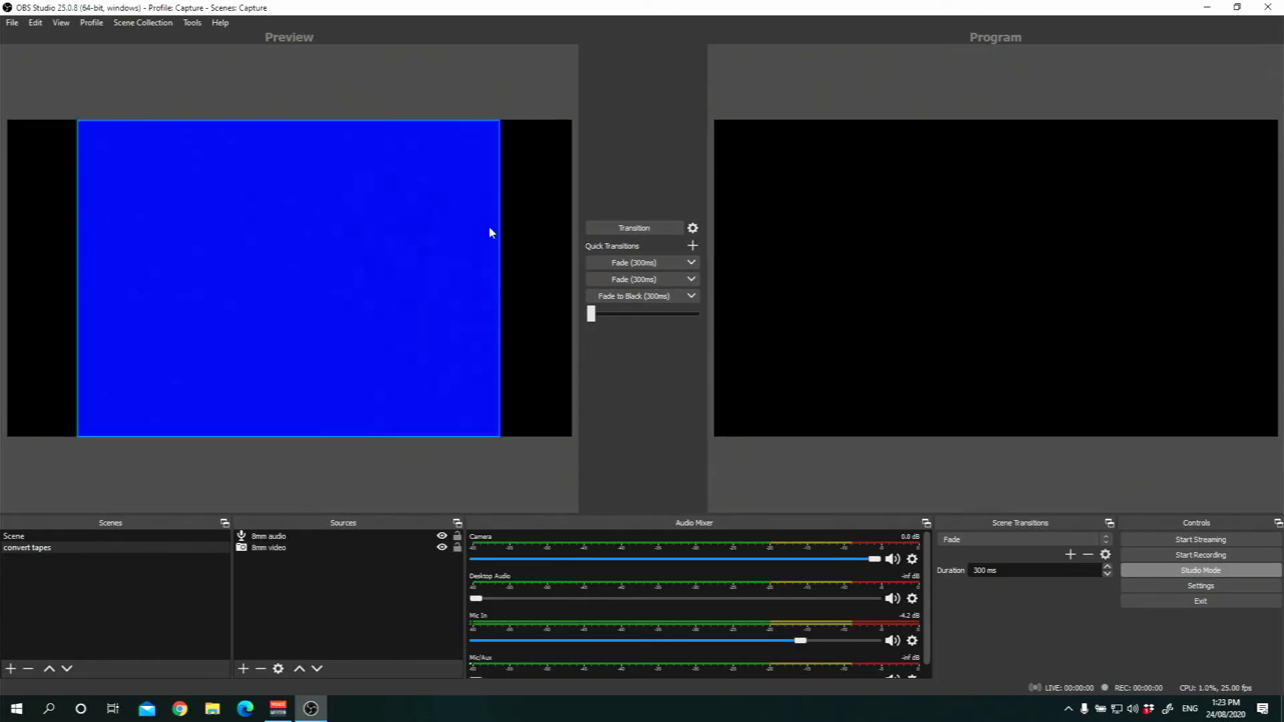
# Set Base (Canvas) and Output (Scaled) Resolution to 720x576 and apply.
pyautogui.click(1200, 585)
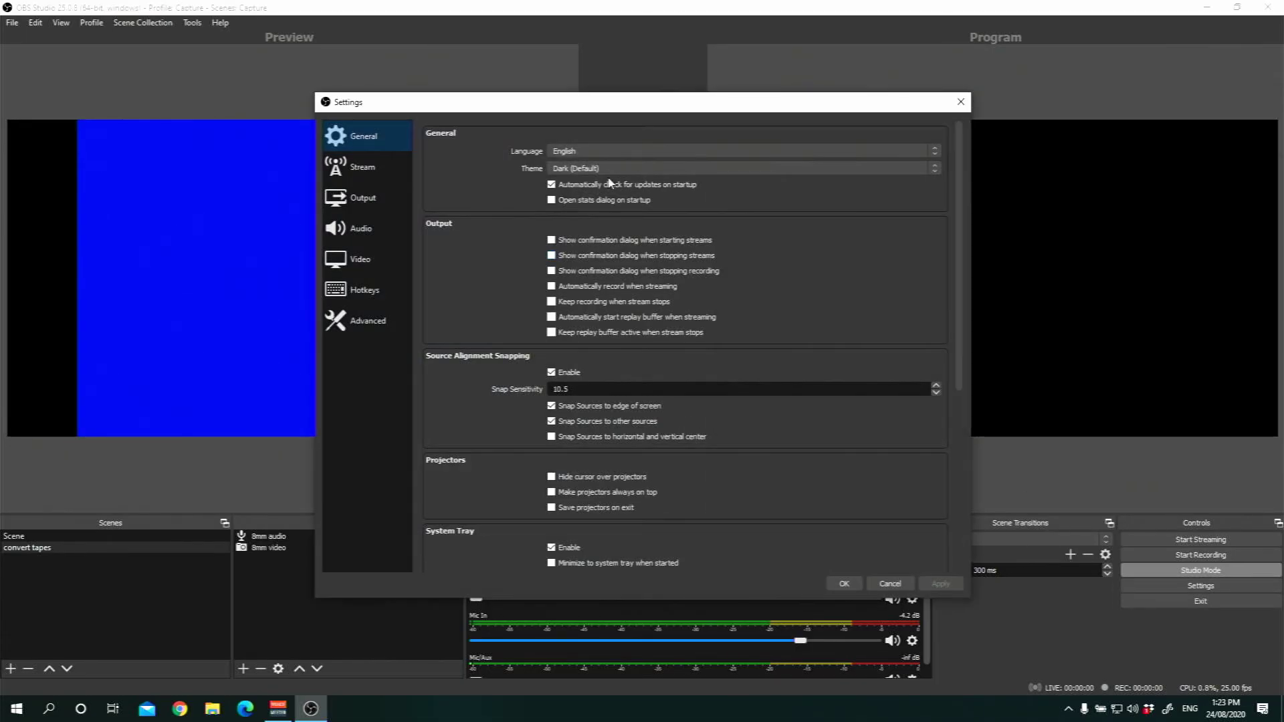
pyautogui.click(374, 262)
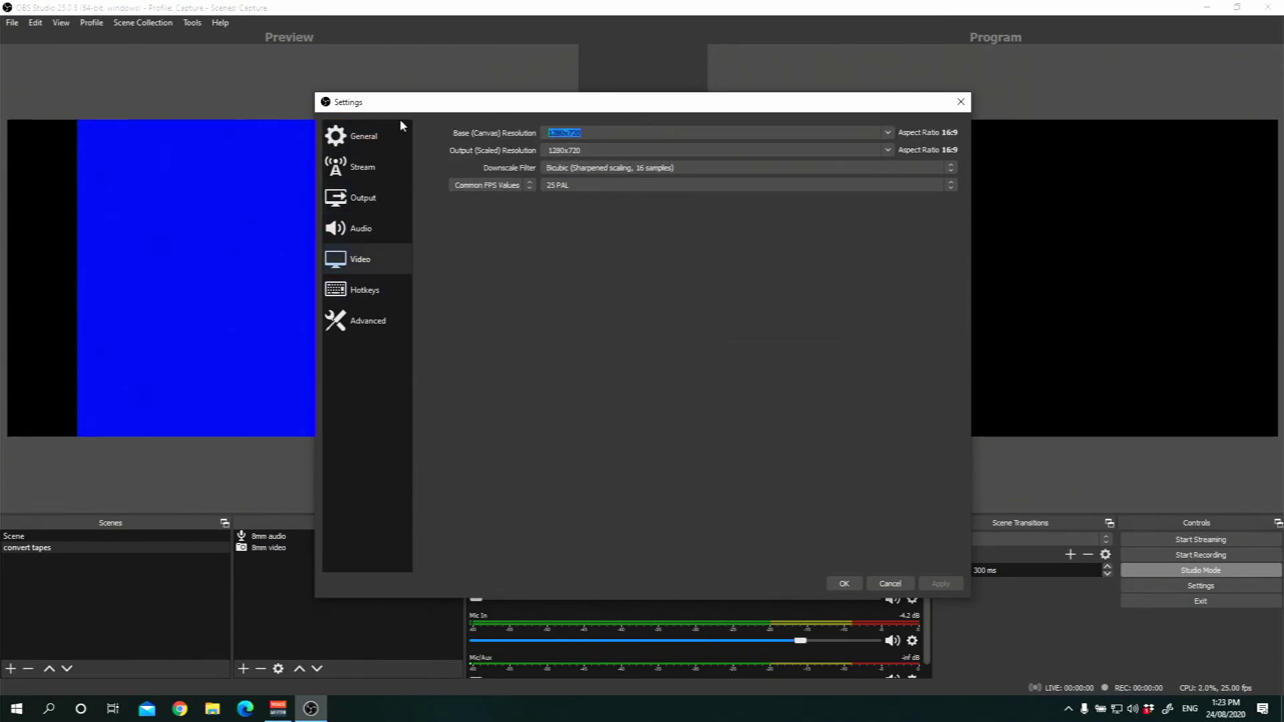
pyautogui.write('720x')
pyautogui.write('576')
pyautogui.press('Tab')
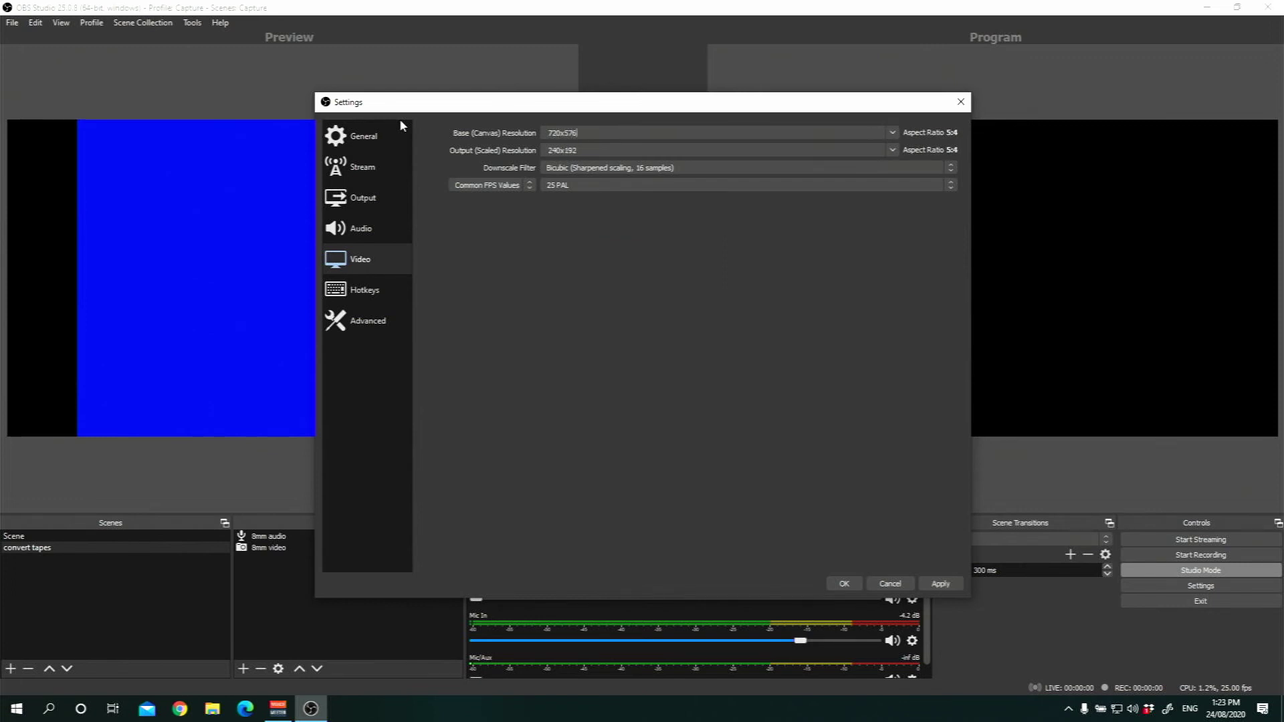
pyautogui.write('720x576')
pyautogui.click(940, 584)
# Reset and stretch the 8mm video to fill the 720x576 canvas, then fade it to Program.
pyautogui.click(844, 583)
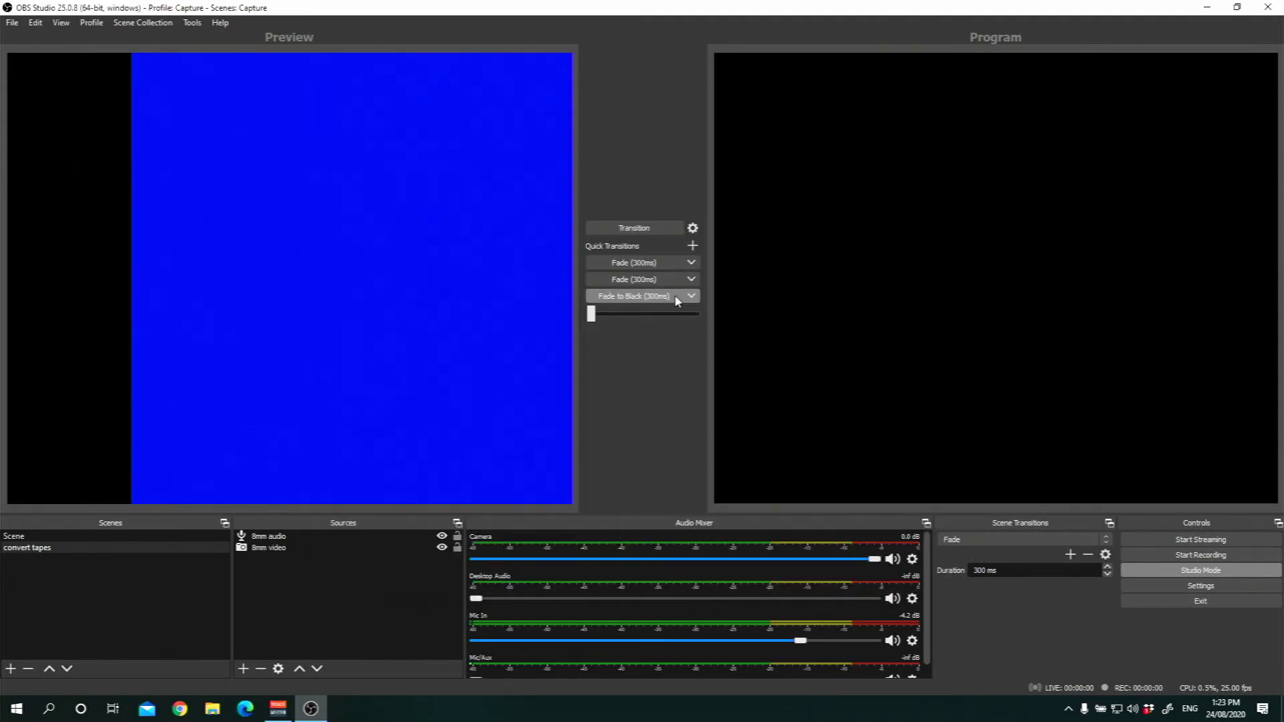
pyautogui.click(353, 284)
pyautogui.moveTo(131, 52); pyautogui.dragTo(459, 370)
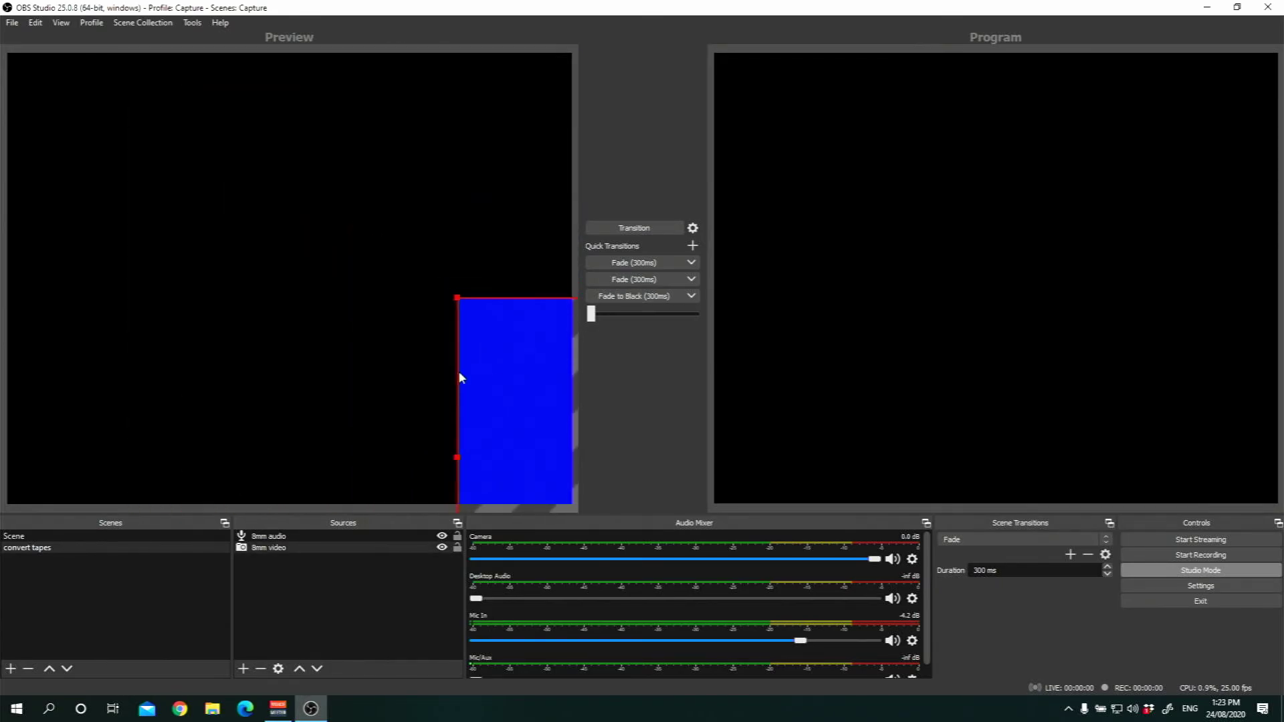
pyautogui.hotkey('ctrl', 'r')
pyautogui.moveTo(67, 141)
pyautogui.mouseDown()
pyautogui.moveTo(153, 175)
pyautogui.moveTo(64, 152)
pyautogui.moveTo(77, 144)
pyautogui.mouseUp()
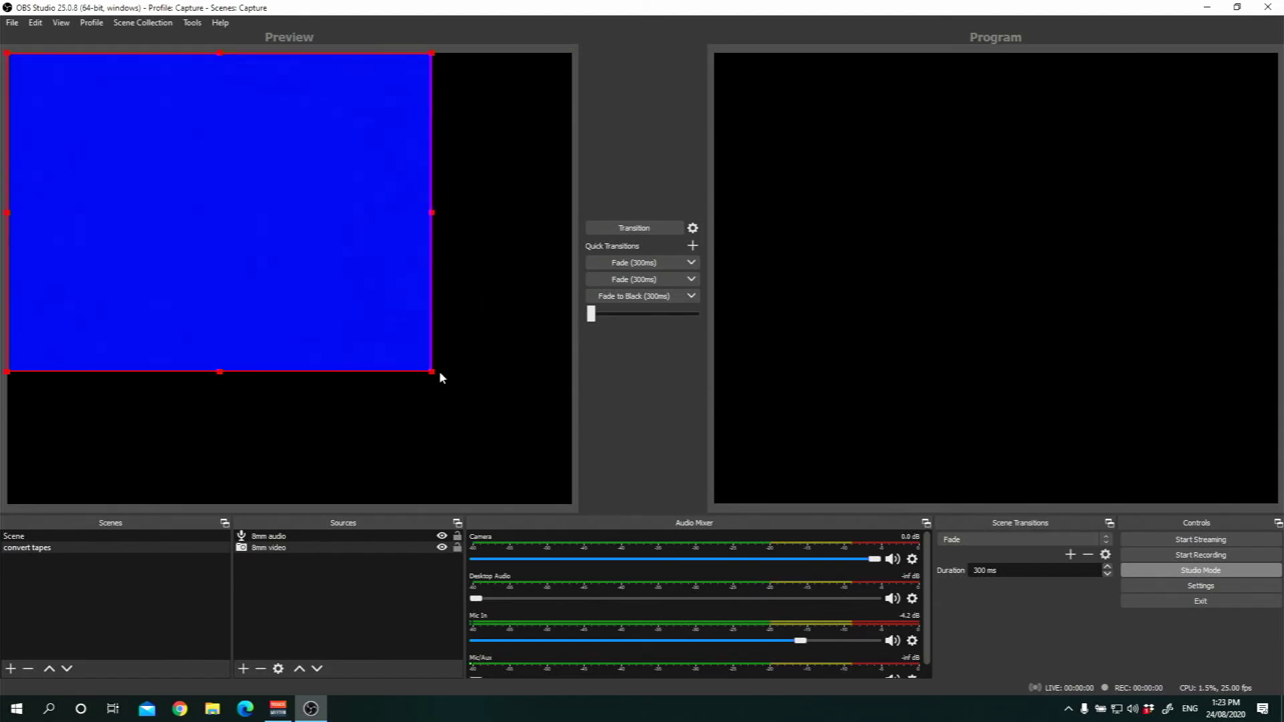
pyautogui.moveTo(429, 374); pyautogui.dragTo(559, 474)
pyautogui.moveTo(519, 381); pyautogui.dragTo(549, 399)
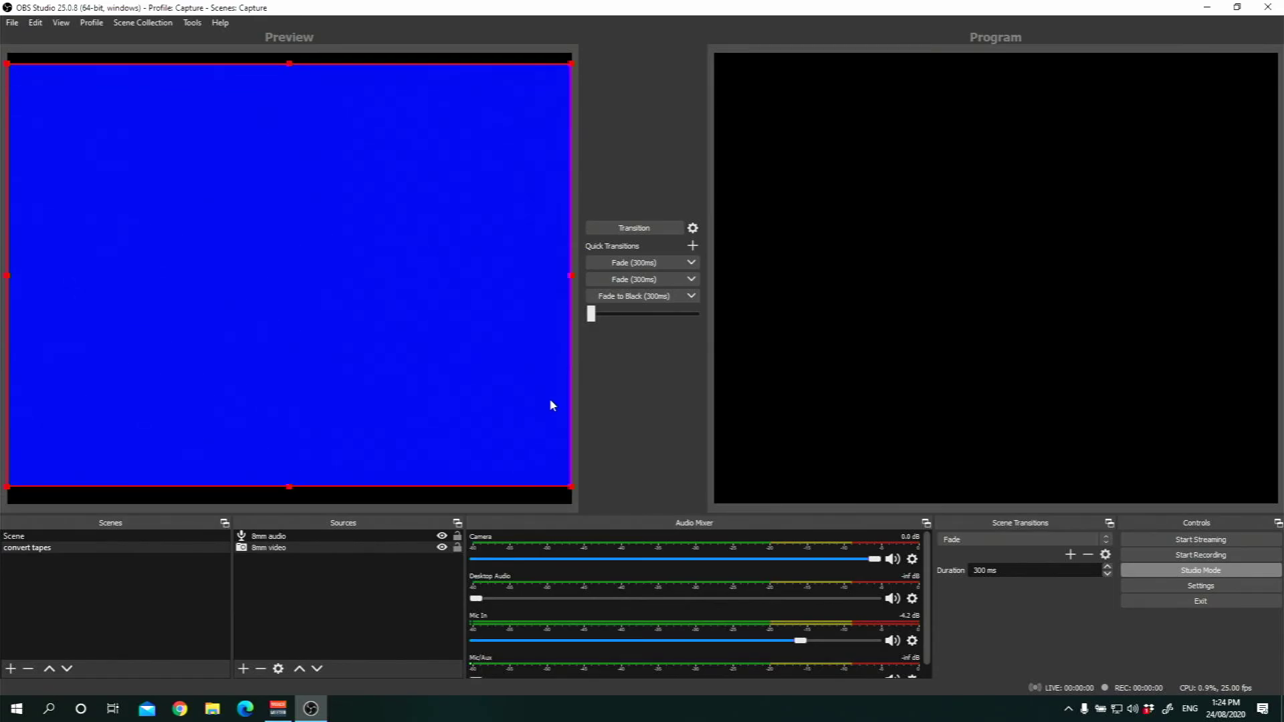
pyautogui.click(634, 263)
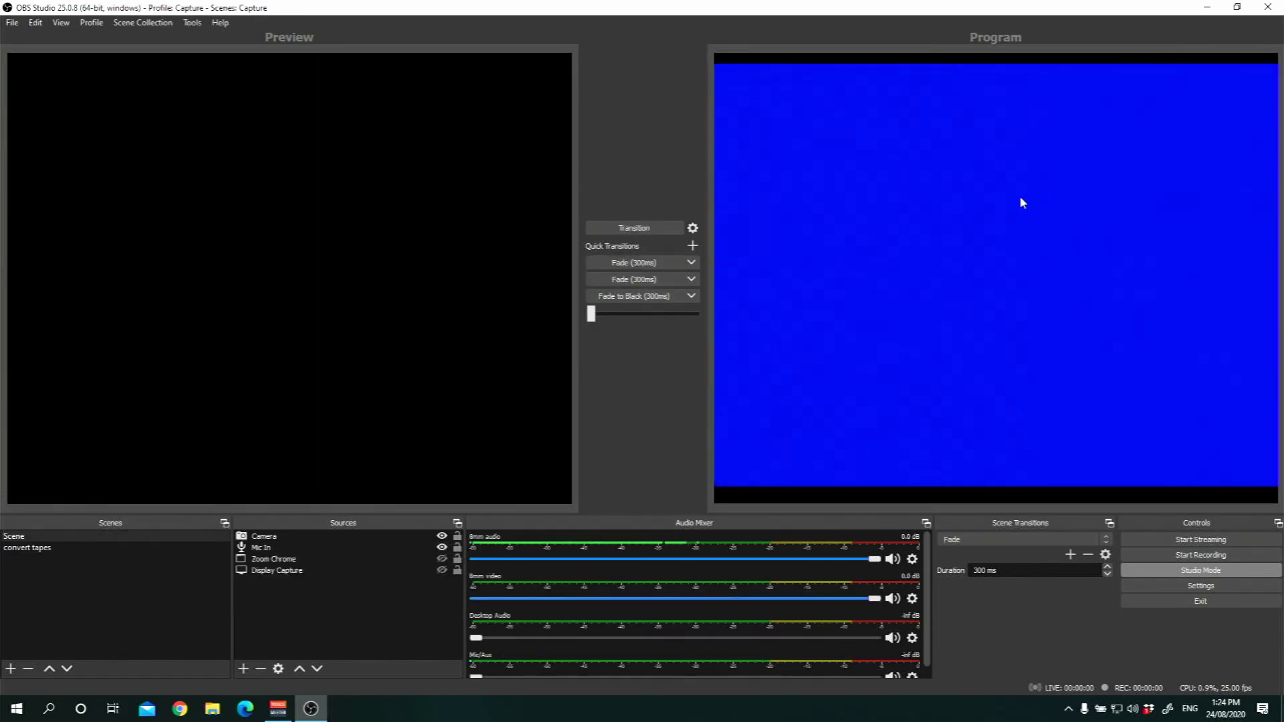
# Look through the Audio, Video, Stream and General settings pages.
pyautogui.click(1167, 588)
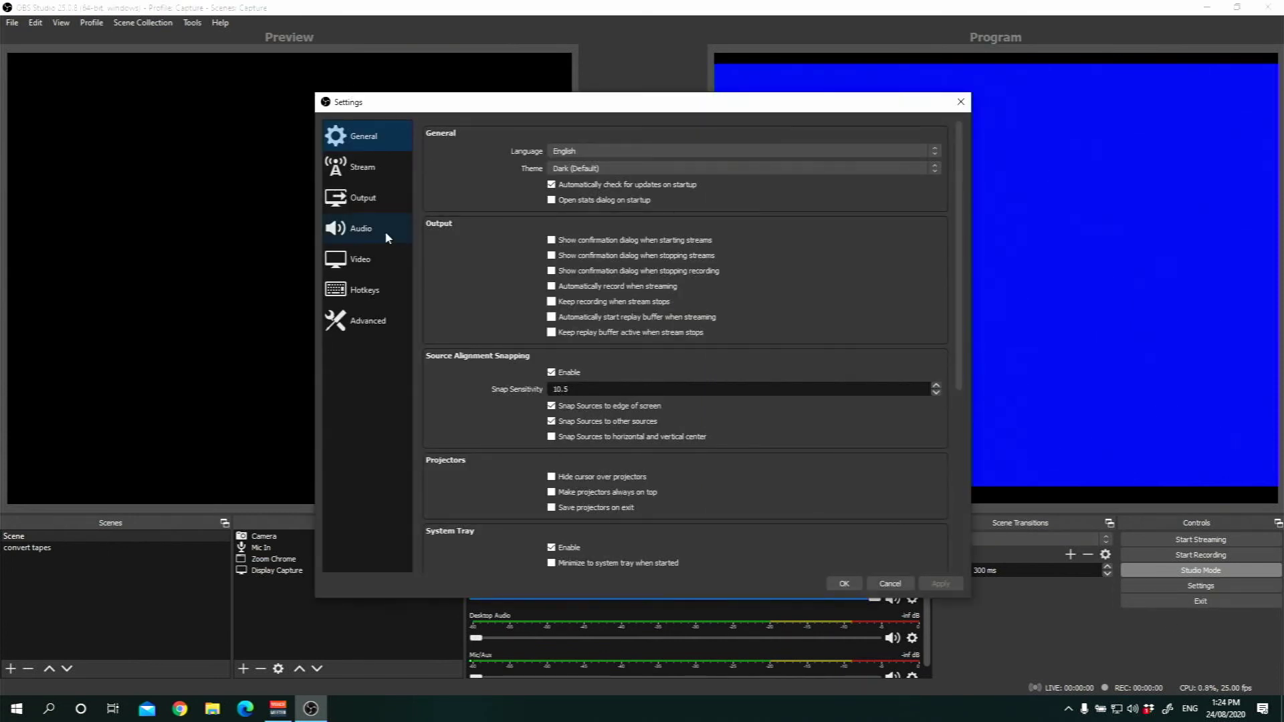
pyautogui.click(366, 321)
pyautogui.click(371, 231)
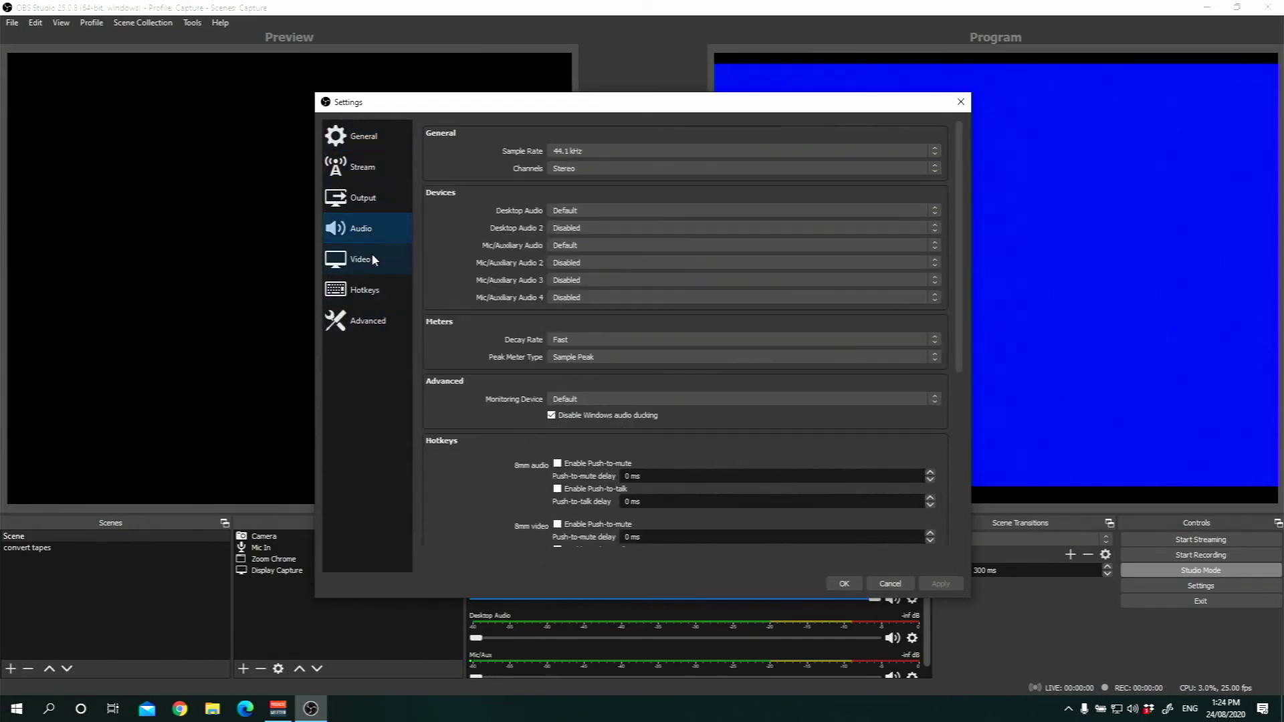
pyautogui.click(371, 255)
pyautogui.click(378, 170)
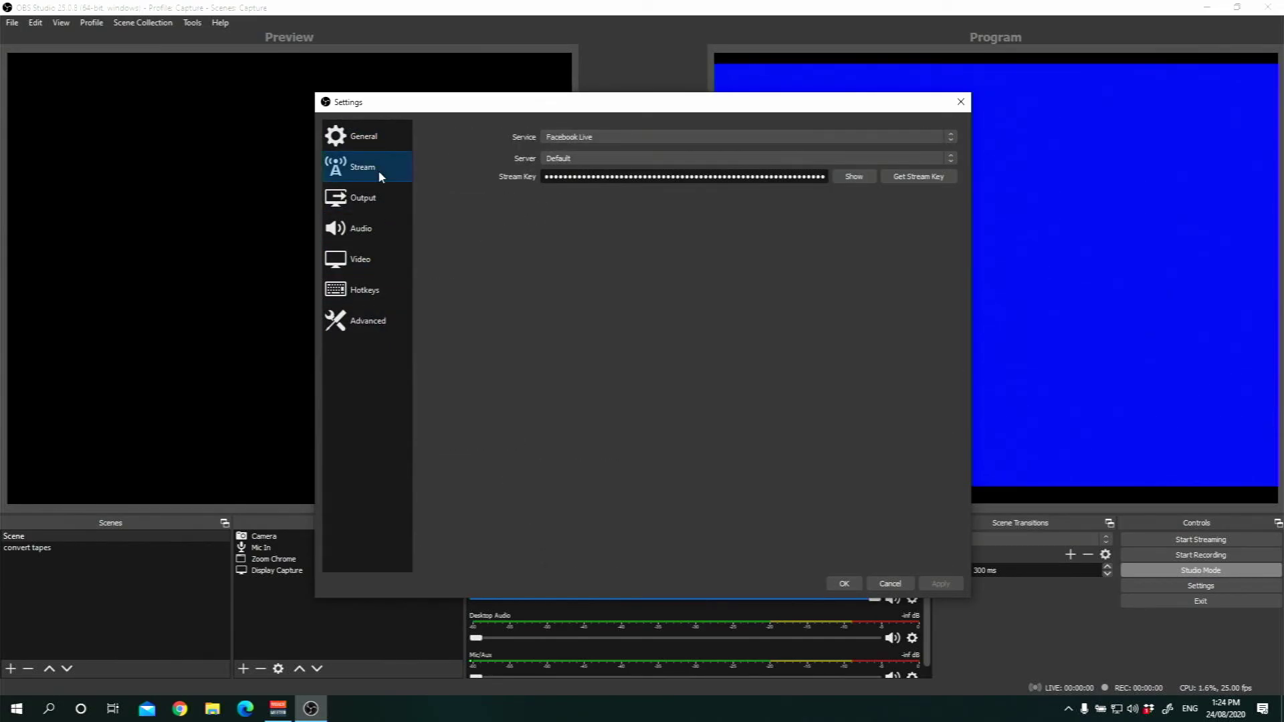
pyautogui.click(379, 143)
# Show the Output recording options and keep mp4 as the Recording Format.
pyautogui.click(379, 199)
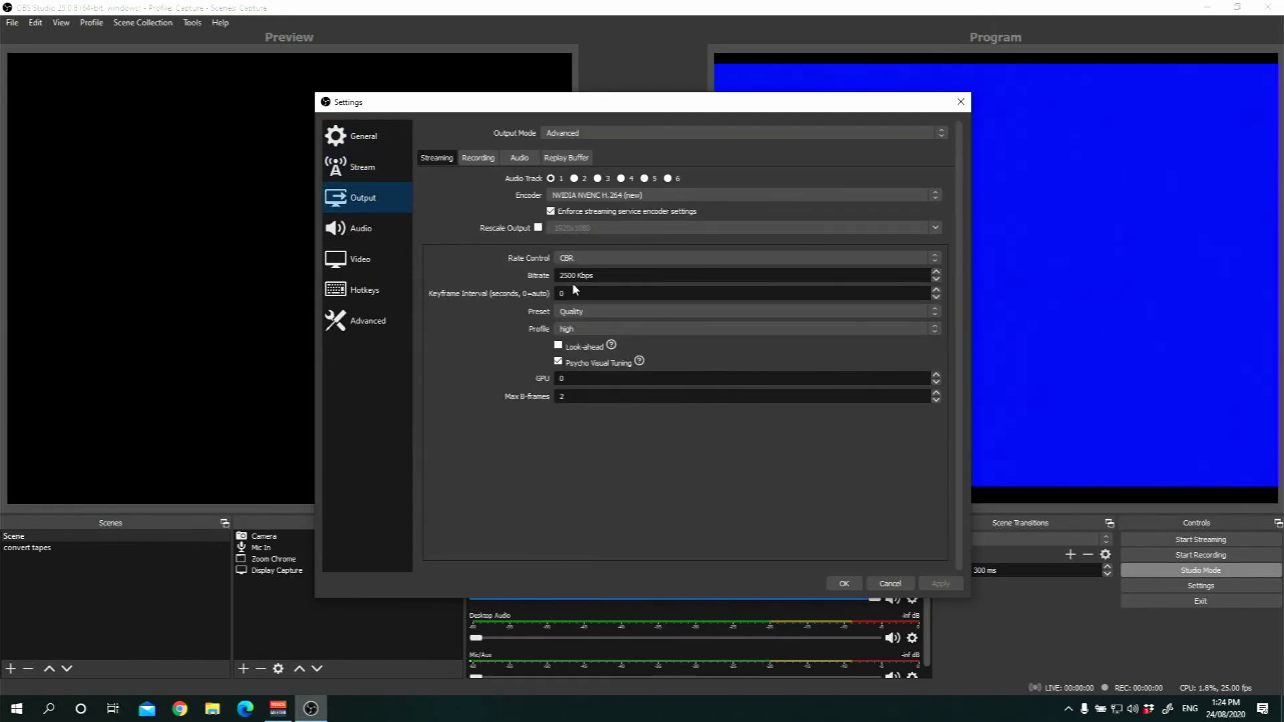
pyautogui.click(478, 159)
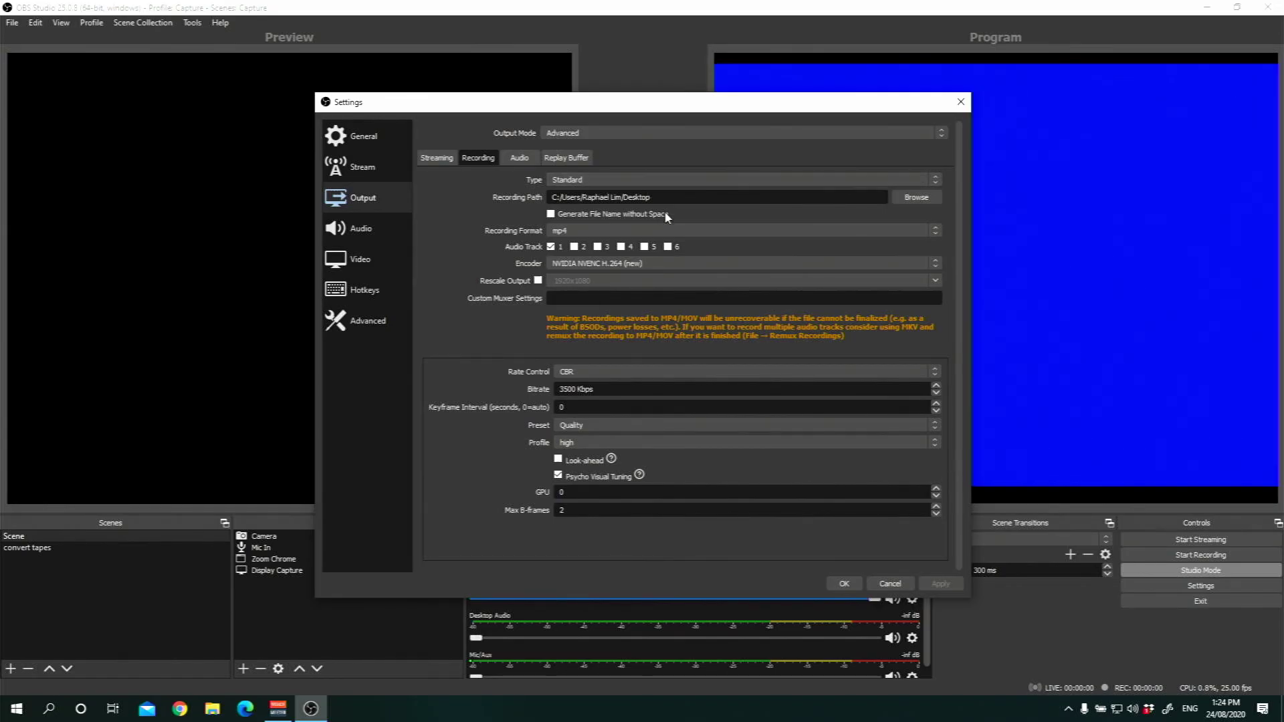
pyautogui.click(676, 230)
pyautogui.click(676, 230)
# Confirm the MP4 recording settings and close the Settings window.
pyautogui.click(843, 583)
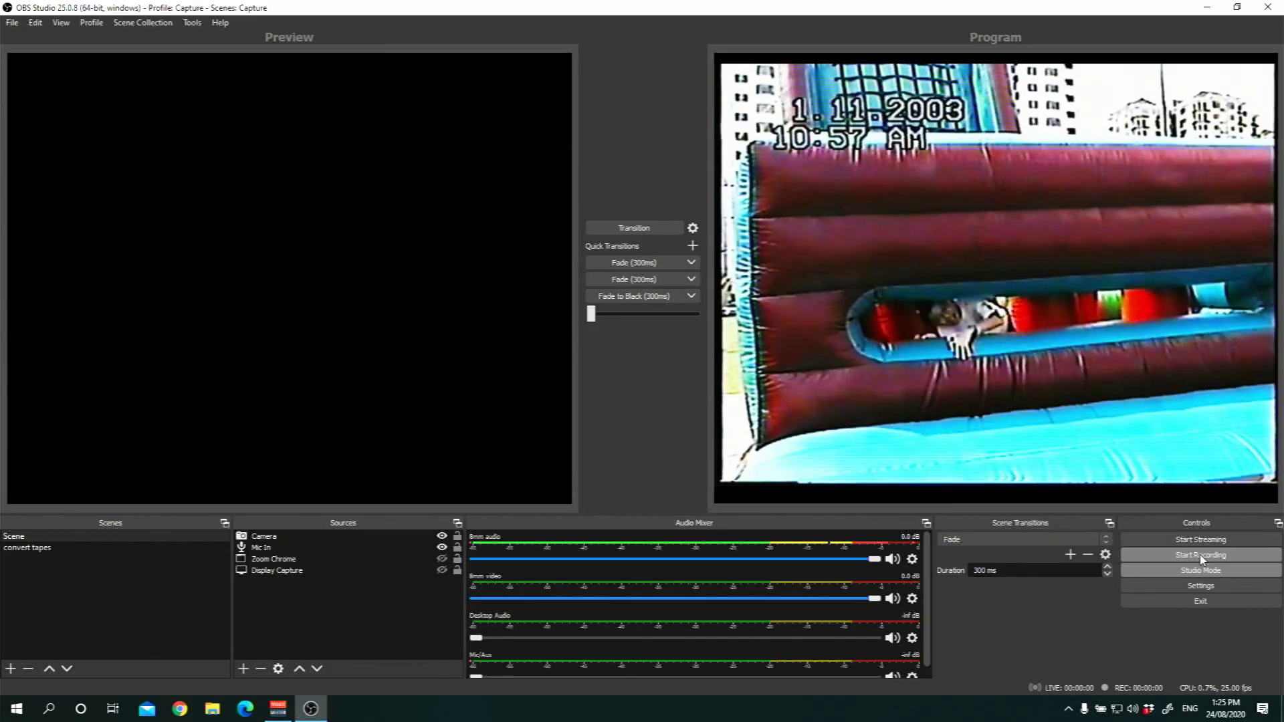
# Start recording the 8mm tape footage so the REC timer begins counting.
pyautogui.click(1168, 556)
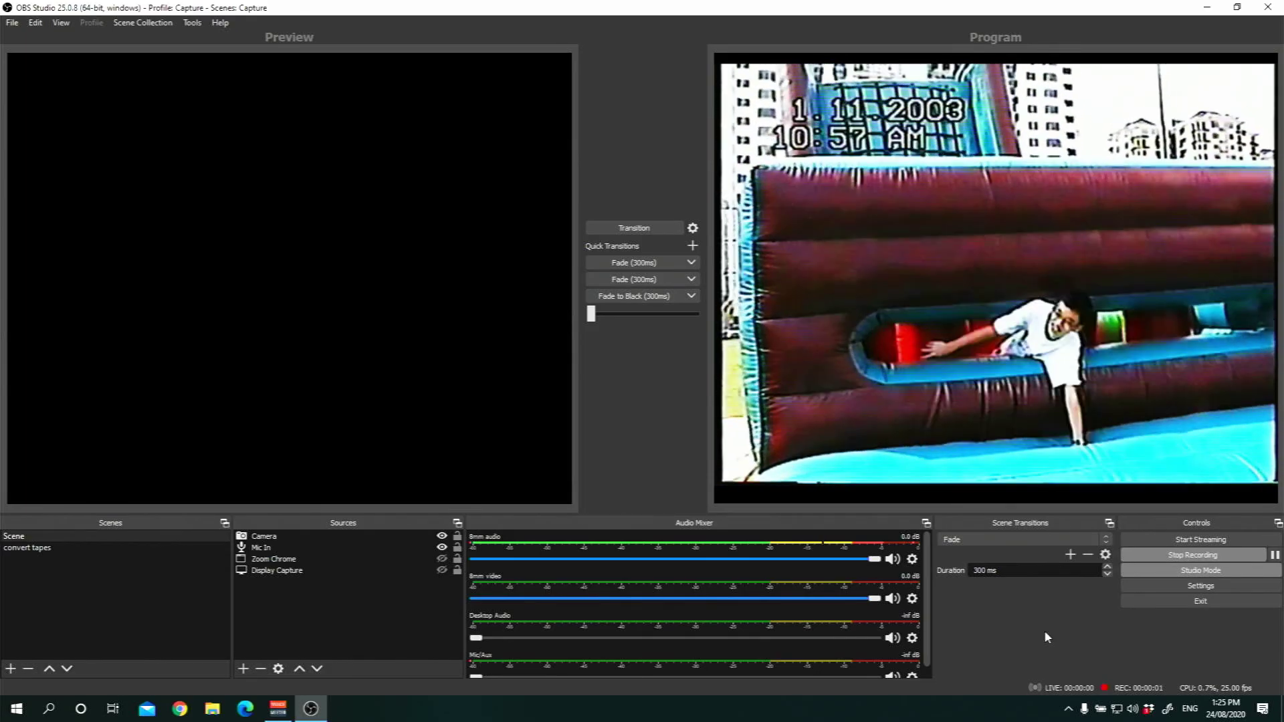